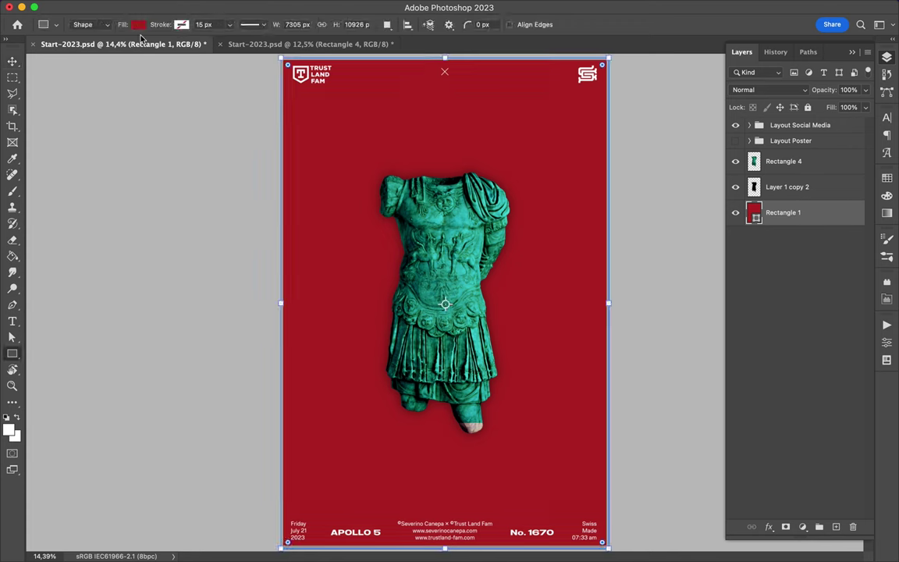
- Draw a rectangle over the statue's chest with a white 45 px stroke
mouse_move(413, 216)
left_mouse_down()
mouse_move(435, 235)
mouse_move(465, 342)
left_mouse_up()
left_click(181, 25)
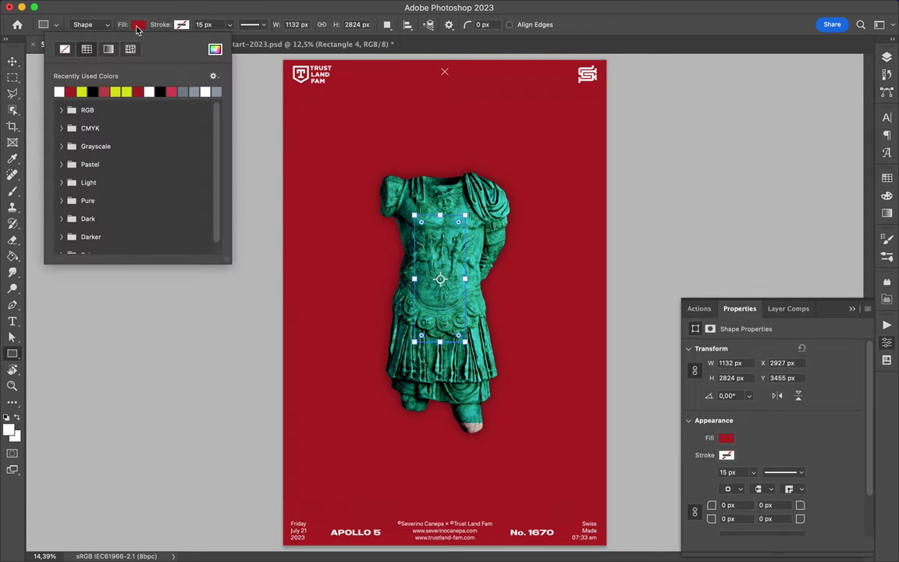
left_click(102, 91)
left_click(212, 24)
key("a")
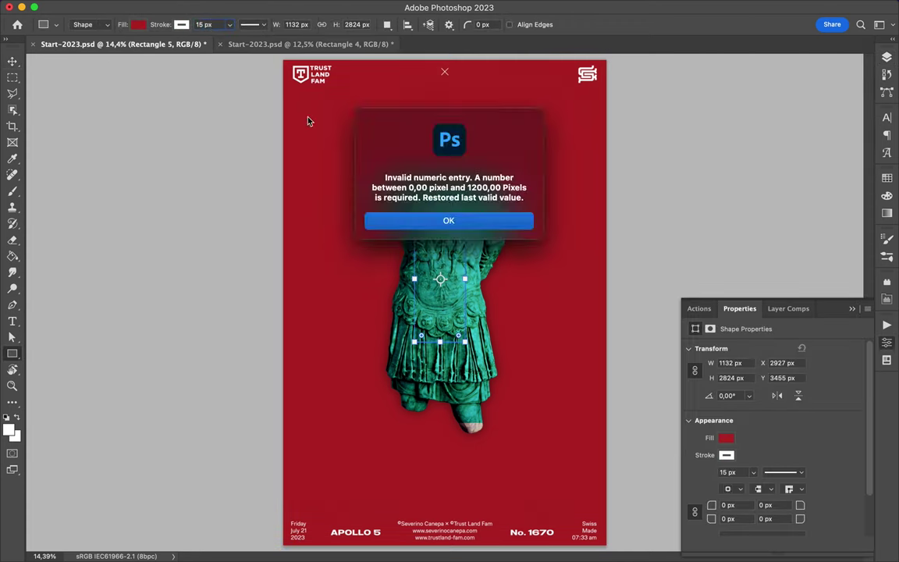
key("Return")
left_click(255, 24)
type("5")
key("Return")
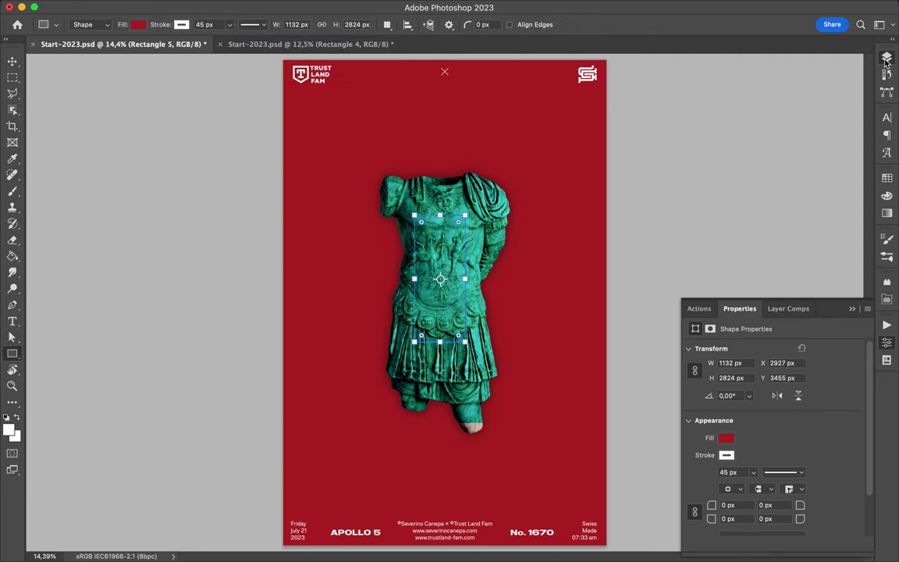
- Enlarge the outlined rectangle slightly with Free Transform
key("F7")
left_click(417, 351)
key("Escape")
key("v")
key("a")
key("v")
key("ctrl+t")
mouse_move(467, 279)
left_mouse_down()
mouse_move(475, 278)
mouse_move(460, 261)
left_mouse_up()
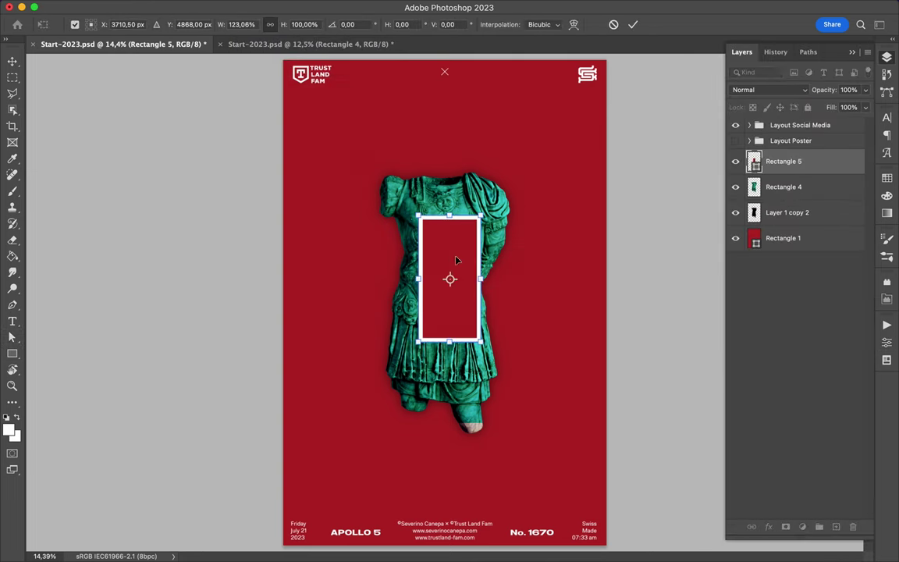
key("Return")
- Duplicate the rectangle and move the copy below Layer 1 copy 2
scroll(400, 269, "up", 2)
scroll(400, 269, "up", 1)
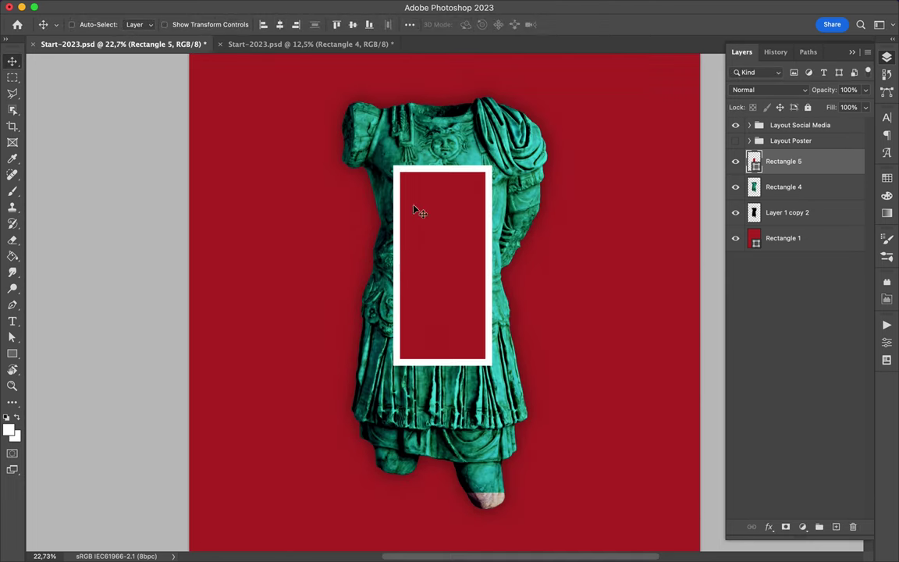
left_click_drag(454, 235, 514, 281)
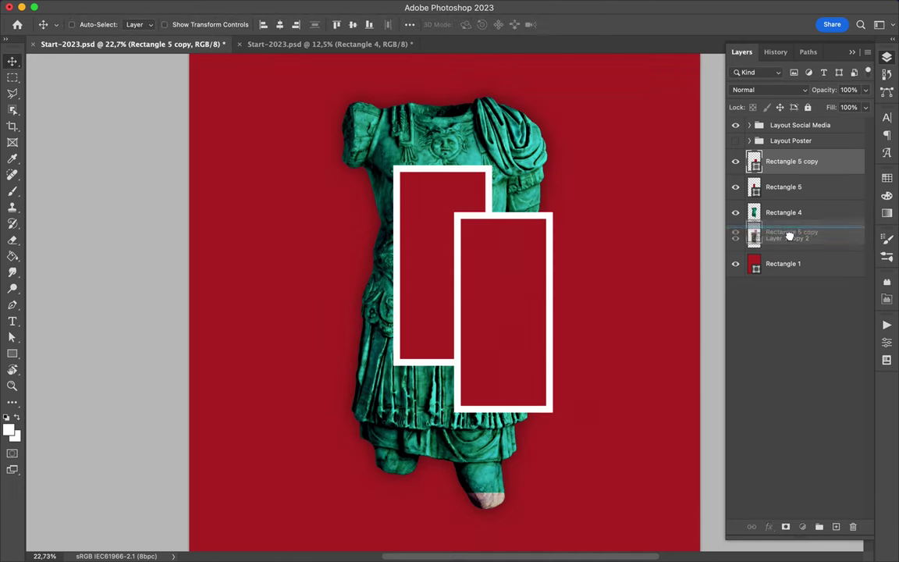
left_click_drag(789, 162, 788, 228)
scroll(480, 220, "down", 1)
- Stretch the copy into a large frame around the statue, centred vertically
key("ctrl+t")
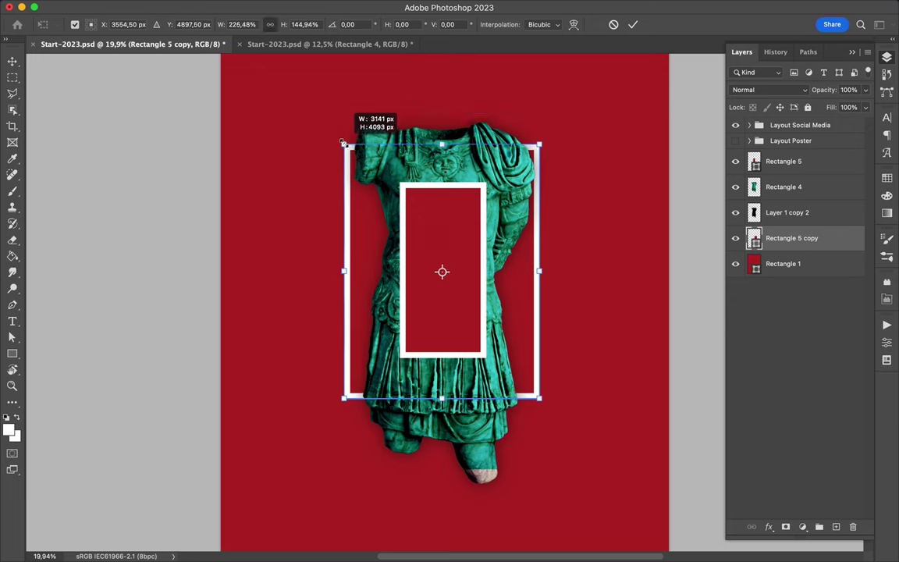
left_click_drag(482, 220, 442, 425)
key("Return")
left_click(354, 24)
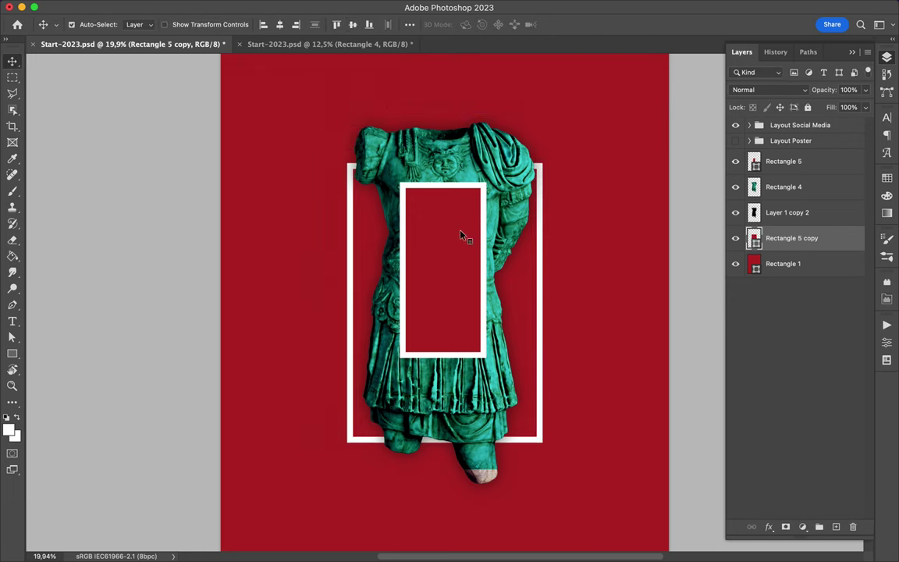
- Widen the outer frame on both sides and nudge it upward
key("ctrl+t")
left_click_drag(347, 305, 343, 304)
key("Return")
key("shift+Up")
key("shift+Up")
key("shift+Up")
key("shift+Up")
key("shift+Up")
key("shift+Up")
key("shift+Up")
key("shift+Up")
key("shift+Up")
key("shift+Up")
key("shift+Up")
key("shift+Up")
key("shift+Up")
key("shift+Up")
key("shift+Up")
key("shift+Up")
key("ctrl+0")
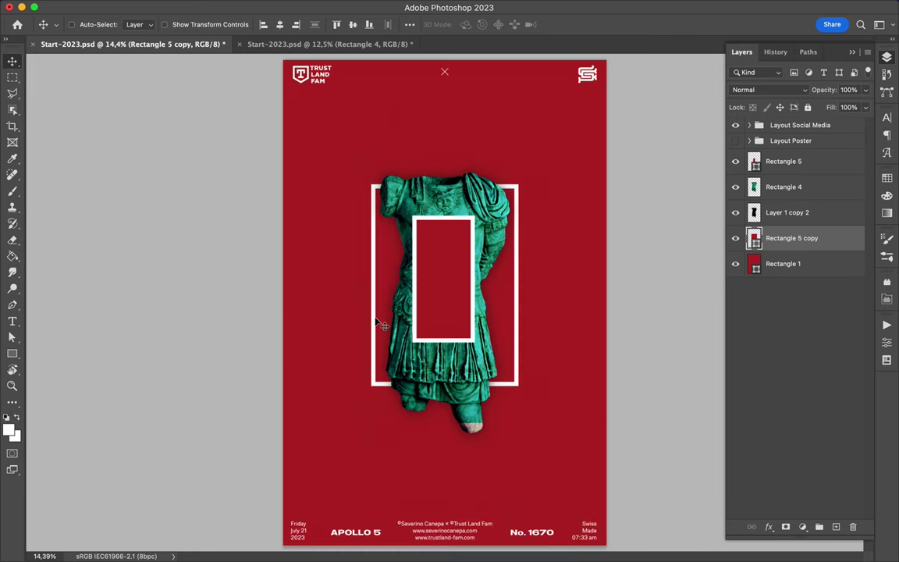
left_click(386, 234, "ctrl")
- Sample the statue's teal colour with the Eyedropper
key("m")
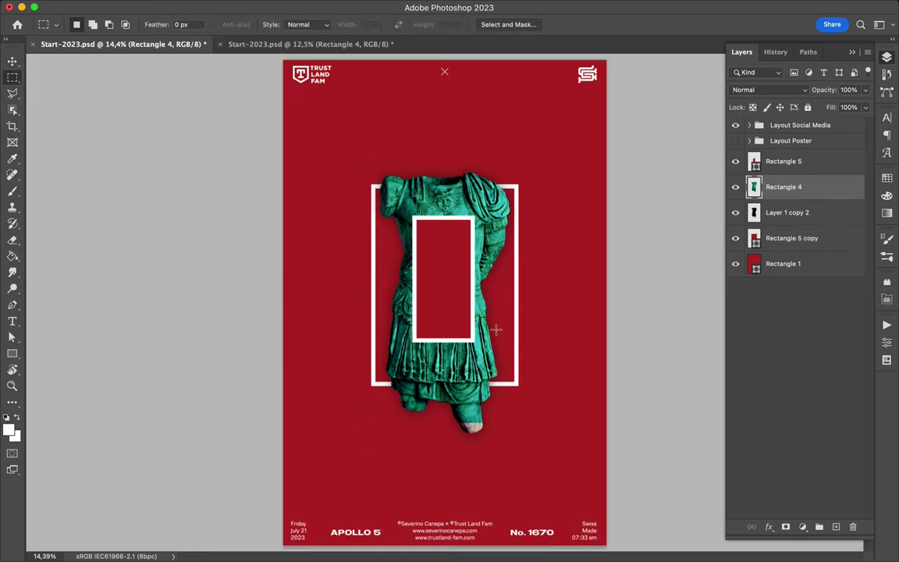
key("i")
left_click_drag(433, 305, 475, 410)
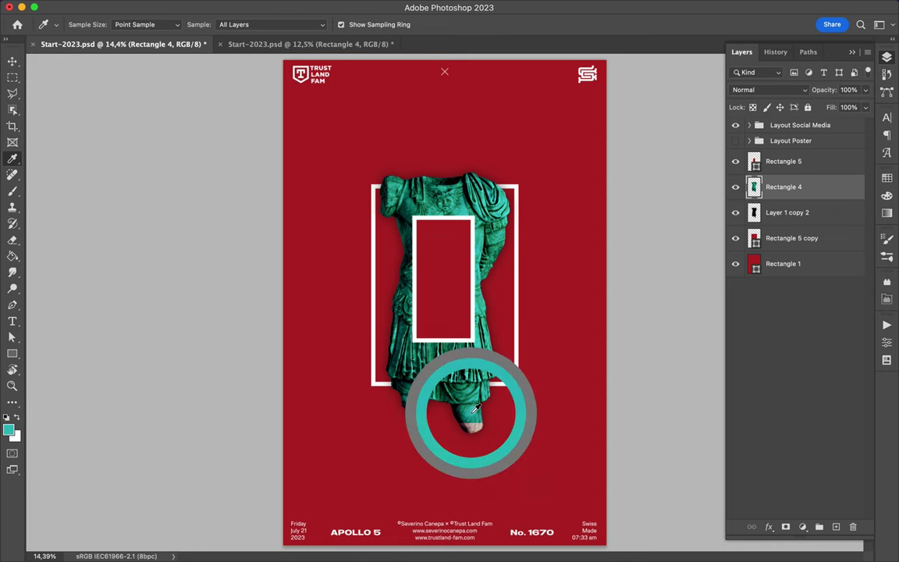
key("F7")
key("F6")
key("u")
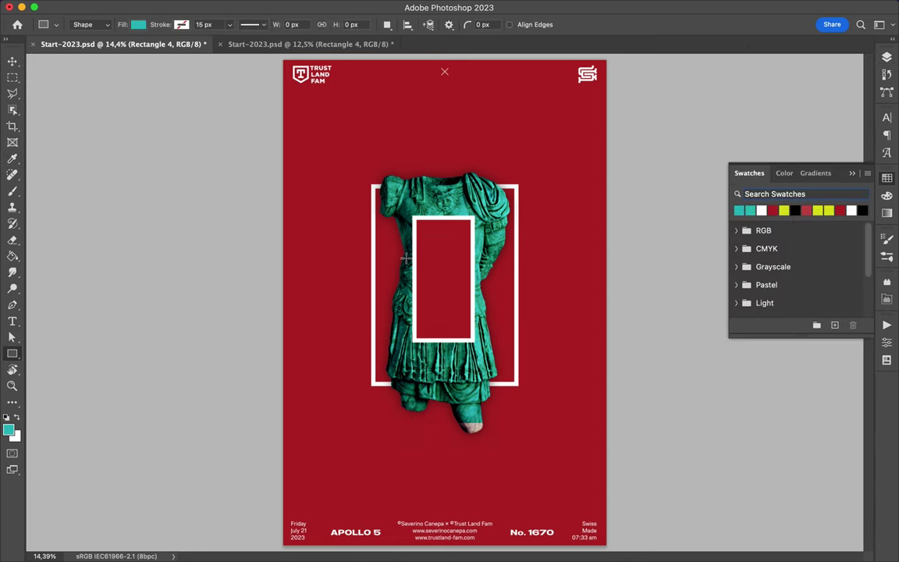
key("m")
key("u")
- Type 'SPQR' above the statue and scale it much larger
key("t")
left_click(342, 191)
type("SPQR")
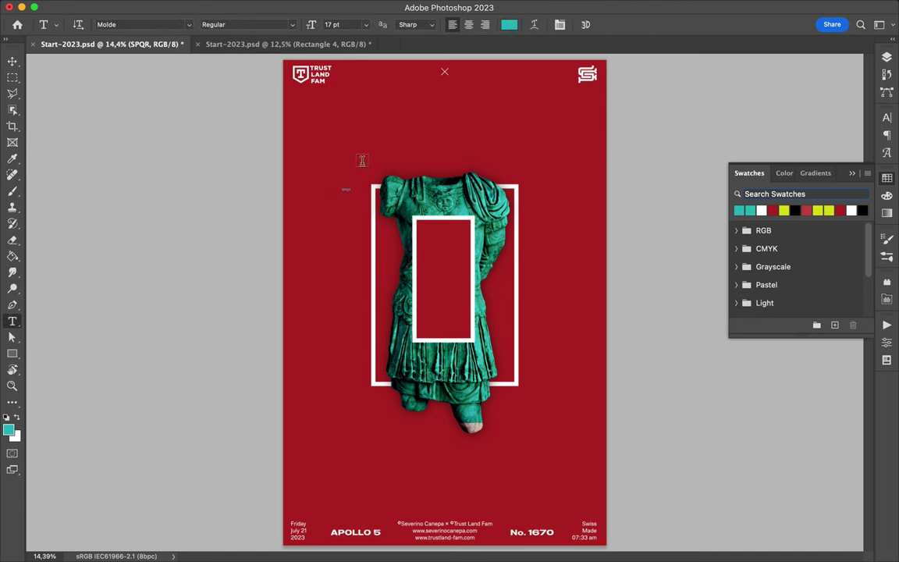
scroll(393, 195, "up", 2)
key("ctrl+t")
left_click_drag(312, 142, 543, 93)
key("Return")
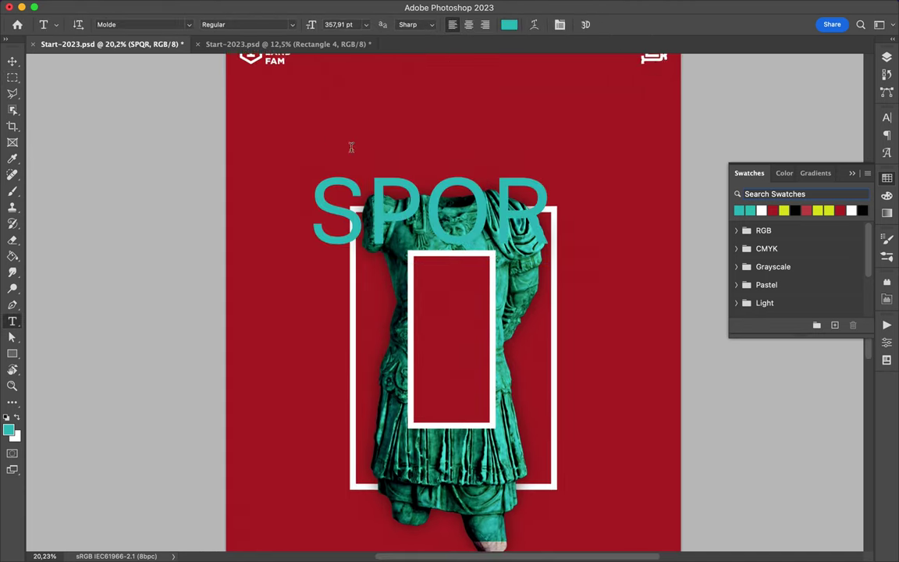
- Give SPQR a Compressed font style and move it up and right
left_click(887, 117)
left_click(837, 146)
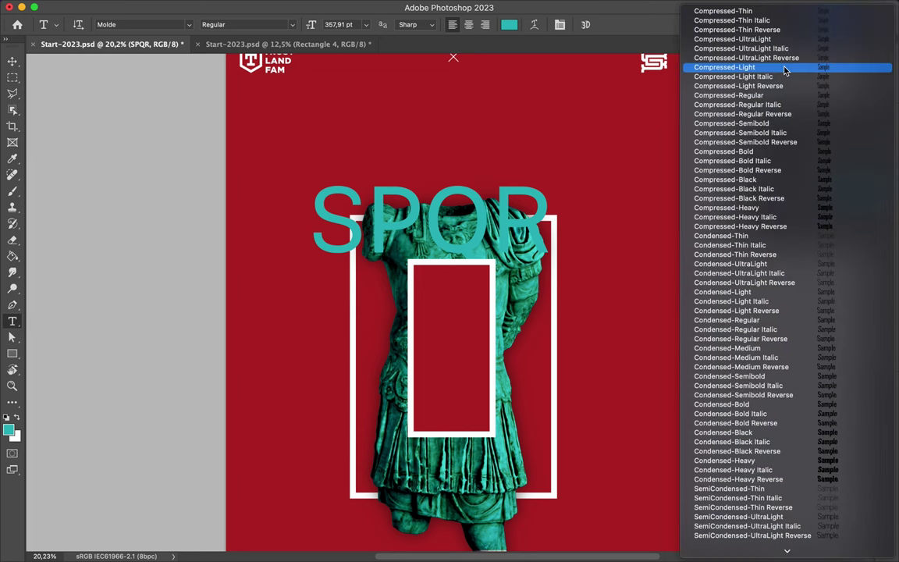
left_click(780, 151)
key("v")
left_click_drag(406, 223, 451, 178)
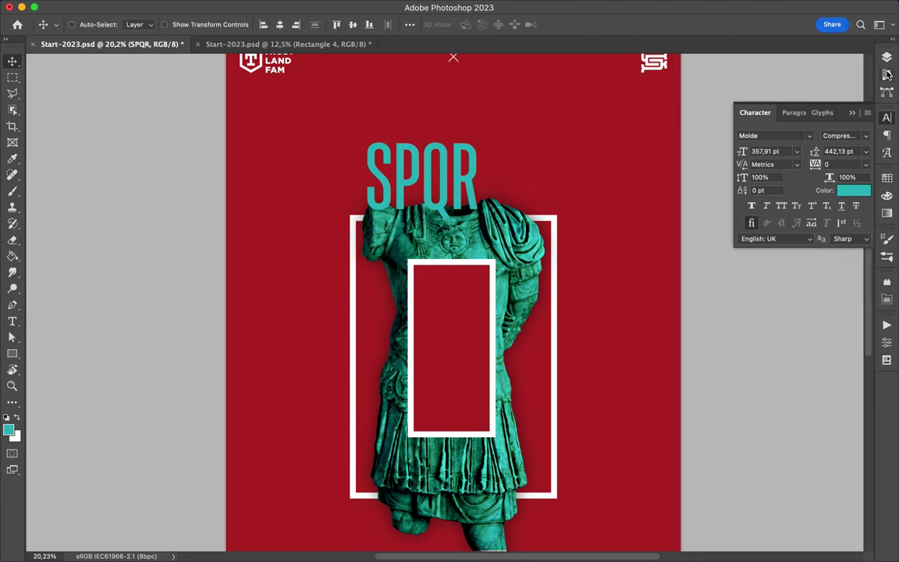
- Move the SPQR layer beneath the statue and centre it above the statue
left_click(886, 57)
left_click_drag(780, 187, 780, 227)
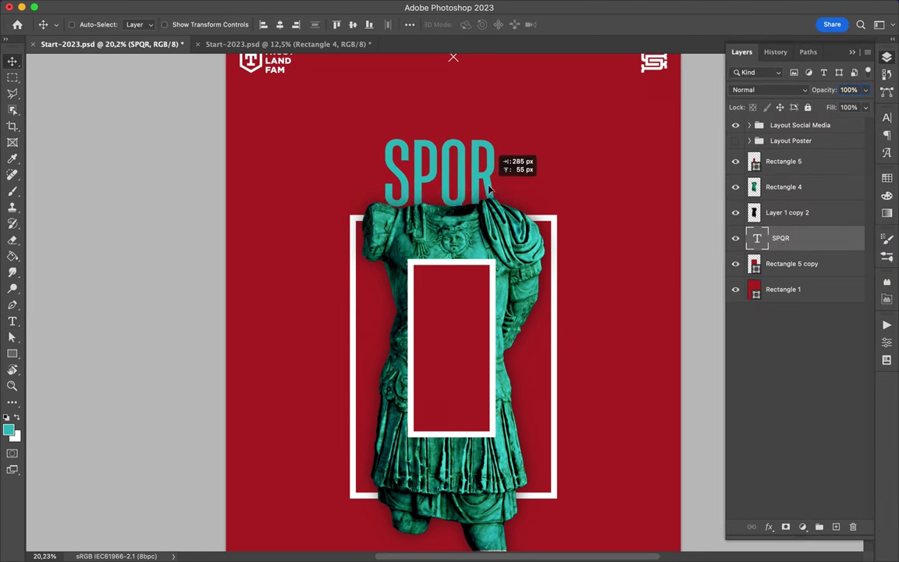
left_click_drag(461, 187, 503, 204)
scroll(484, 359, "down", 5)
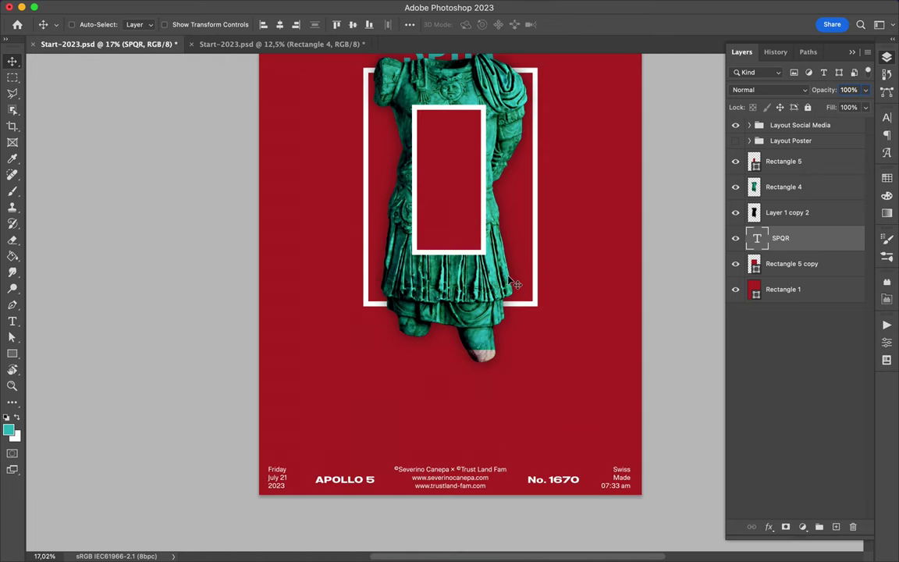
scroll(453, 210, "up", 5)
- Make SPQR white, place it just under Rectangle 5, and nudge it down over the statue
left_click(468, 300)
key("a")
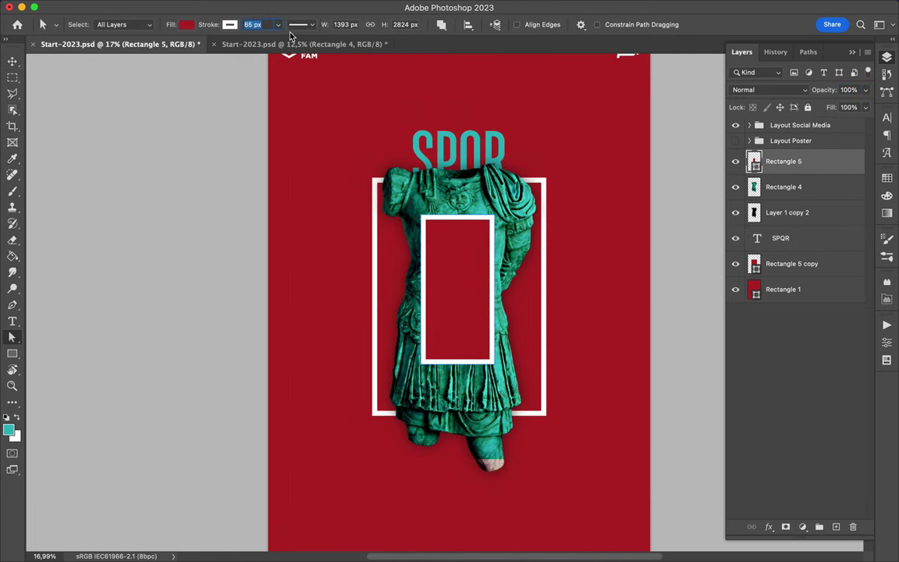
key("v")
left_click(345, 257)
left_click(459, 148)
left_click(887, 195)
left_click(887, 56)
left_click_drag(780, 238, 780, 186)
left_click_drag(480, 113, 484, 129)
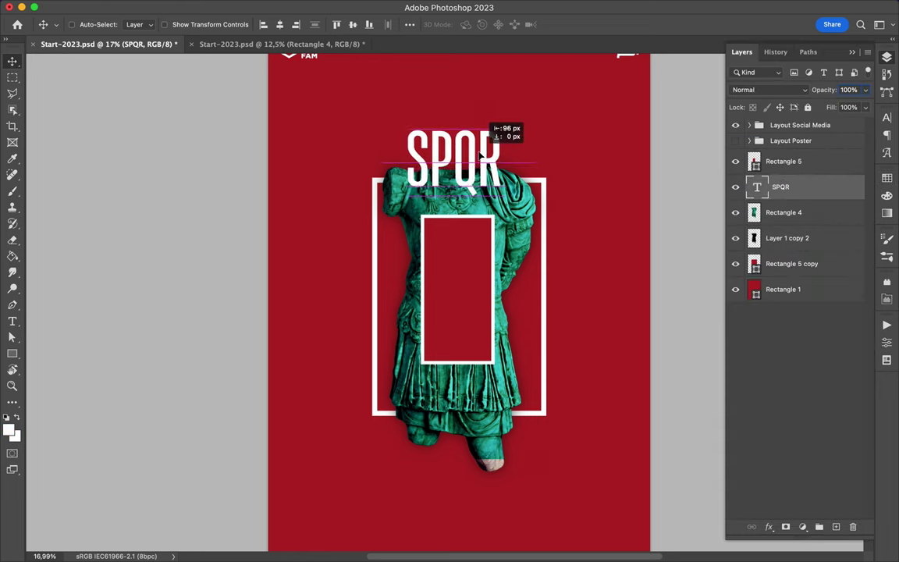
- Type stacked letters 'S P Q R', scale them taller, and move them into the inner rectangle
key("t")
left_click(336, 155)
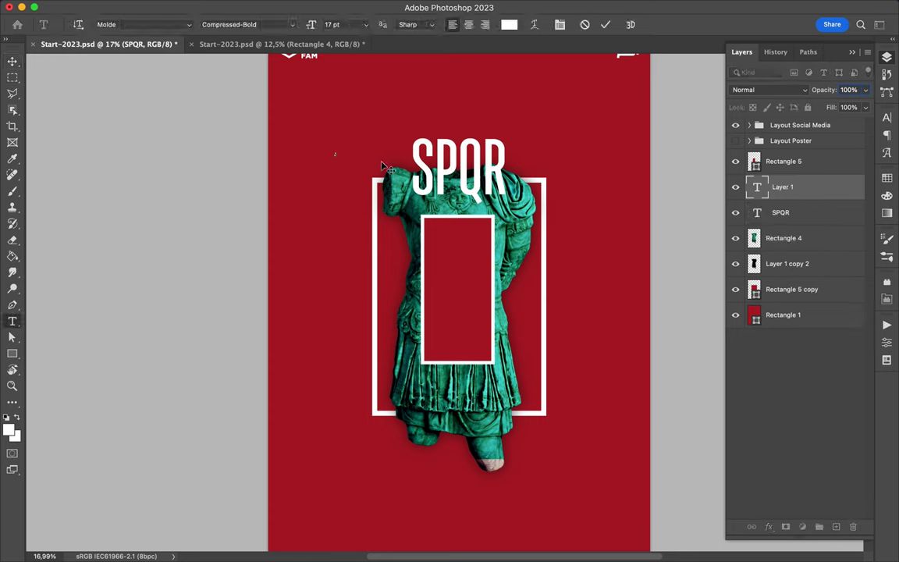
type("S P Q R")
mouse_move(338, 169)
left_mouse_down()
mouse_move(353, 208)
mouse_move(342, 206)
mouse_move(800, 152)
left_mouse_up()
key("Return")
left_click_drag(473, 306, 490, 335)
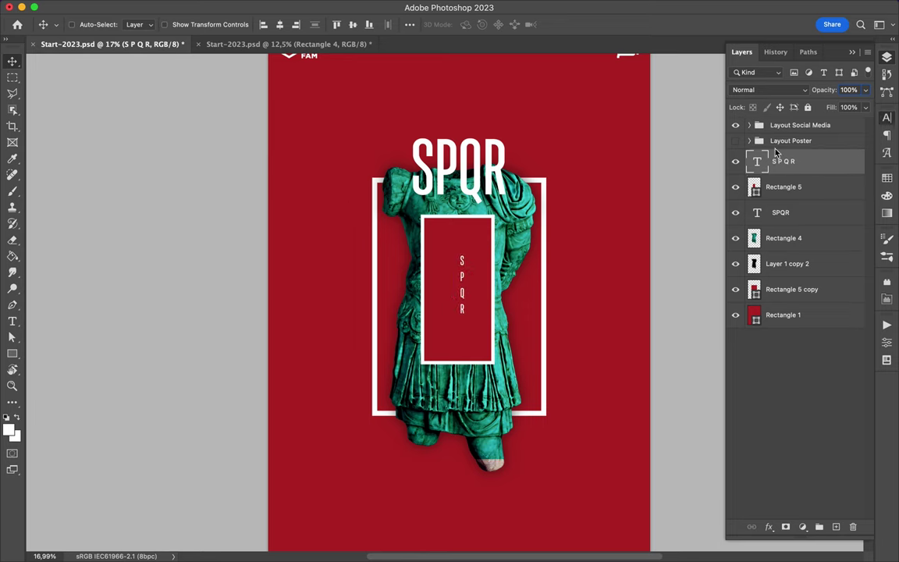
- Enlarge the stacked letters further and align them relative to the selection
left_click(886, 117)
left_click(783, 112)
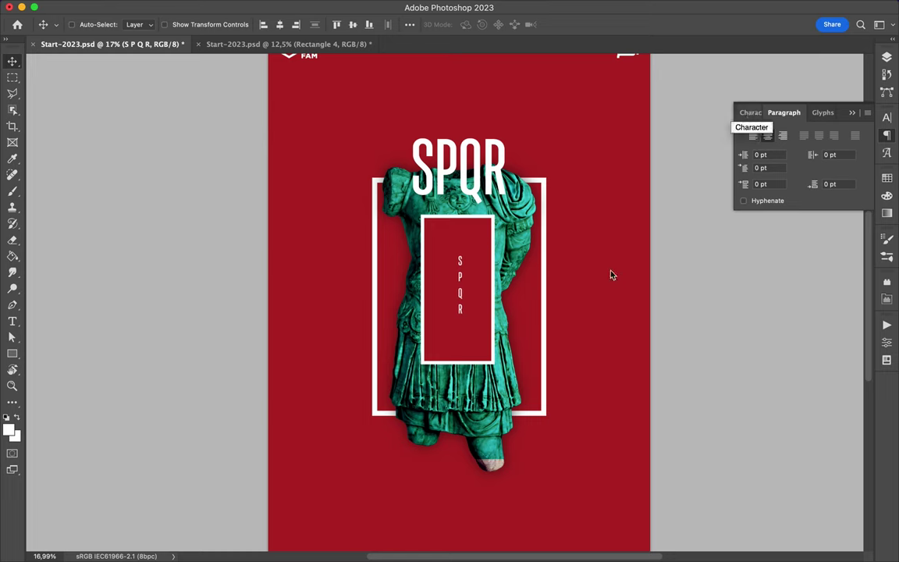
key("ctrl+t")
mouse_move(457, 254)
left_mouse_down()
mouse_move(433, 221)
mouse_move(461, 268)
mouse_move(459, 261)
left_mouse_up()
key("Return")
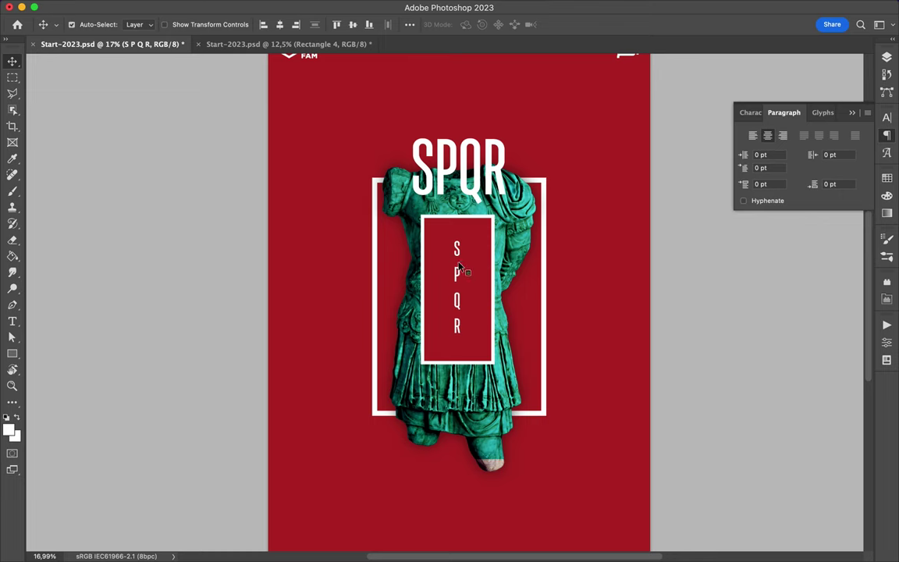
left_click(411, 27)
left_click(441, 138)
left_click(605, 243)
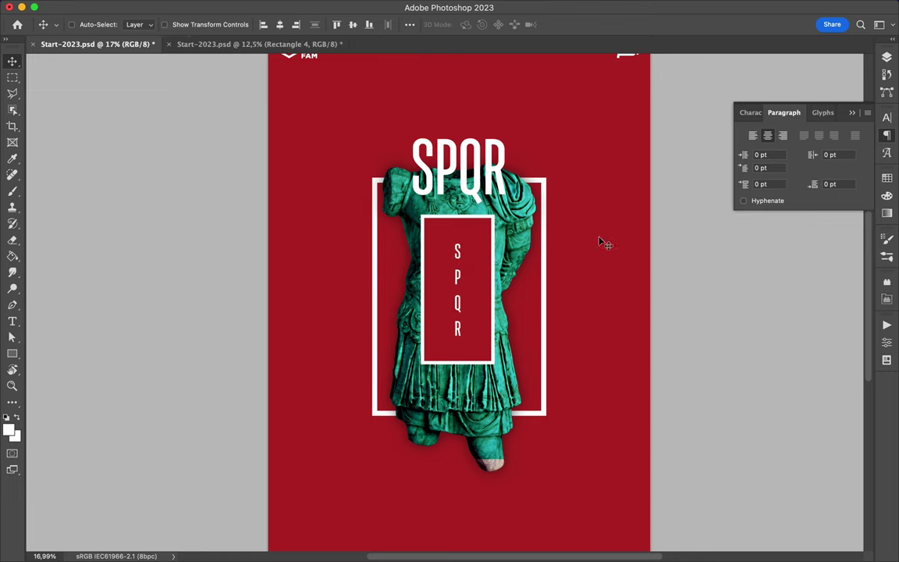
- Select a diagonal strip of the statue with Polygonal Lasso and copy it to a new layer
key("l")
left_click(433, 332)
left_click(587, 178)
left_click(539, 160)
left_click(433, 265)
left_click(433, 332)
key("ctrl+j")
- Move the teal strip layer below the outer frame and position it at the statue's lower left
key("v")
mouse_move(484, 250)
left_mouse_down()
mouse_move(503, 248)
mouse_move(441, 259)
left_mouse_up()
key("l")
key("F7")
left_click_drag(794, 240, 771, 328)
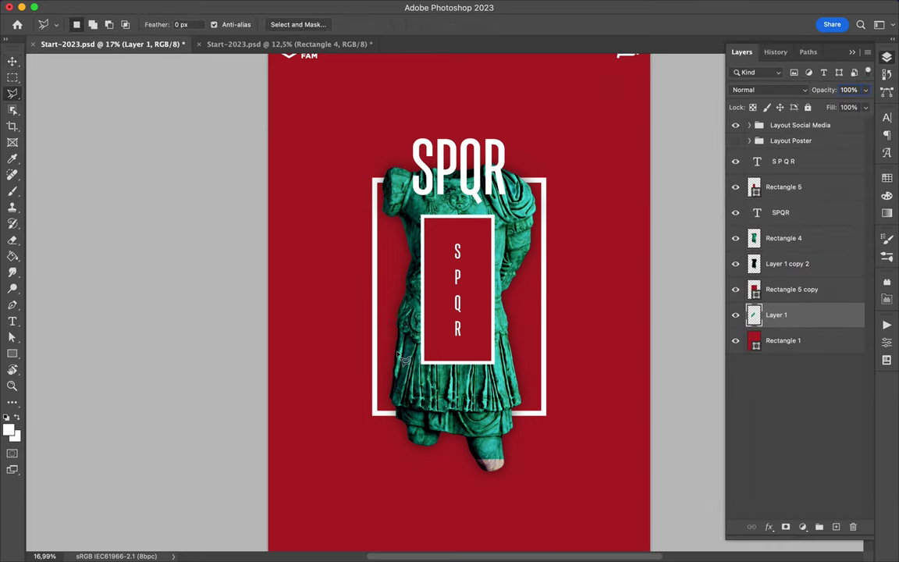
left_click(11, 61)
mouse_move(367, 308)
left_mouse_down()
mouse_move(360, 378)
mouse_move(371, 456)
left_mouse_up()
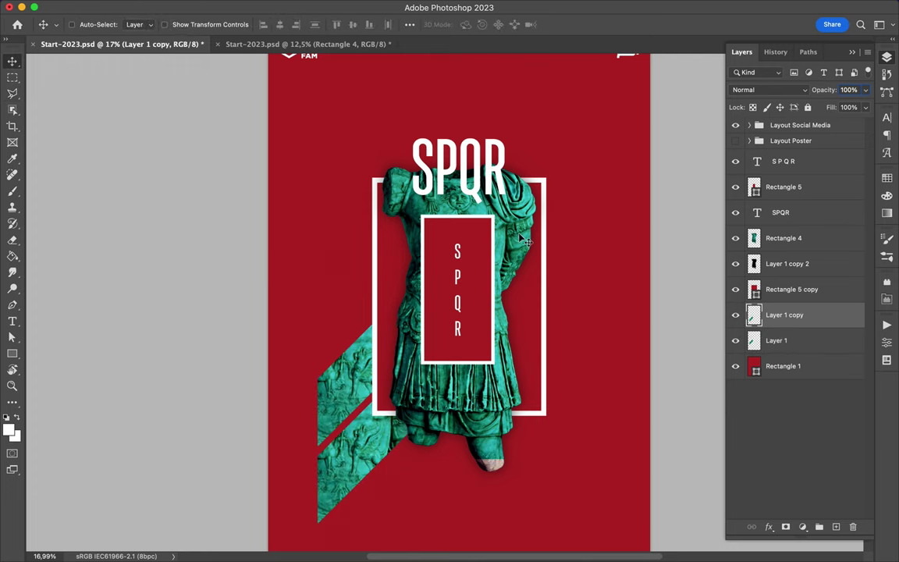
- Raise the SPQR headline higher on the poster
scroll(527, 243, "up", 2)
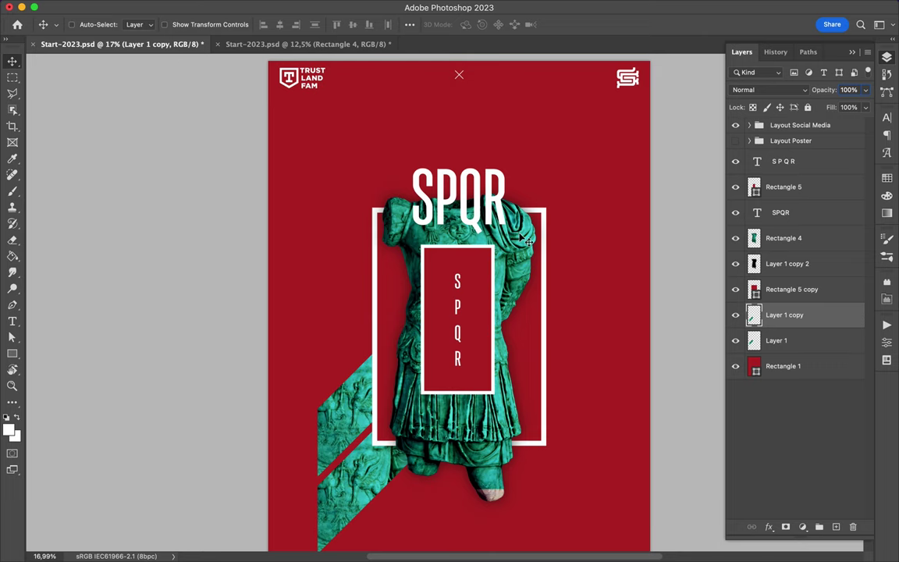
left_click_drag(445, 198, 445, 148)
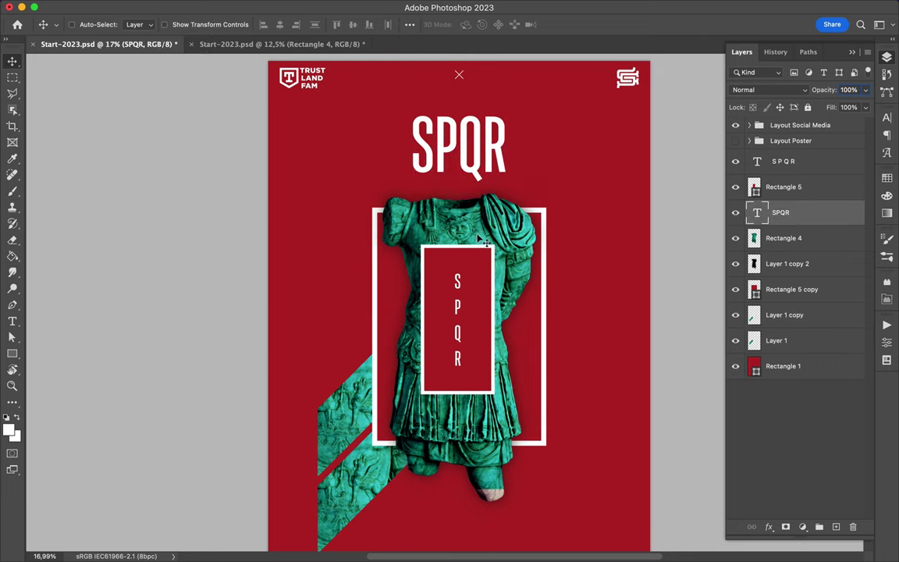
key("p")
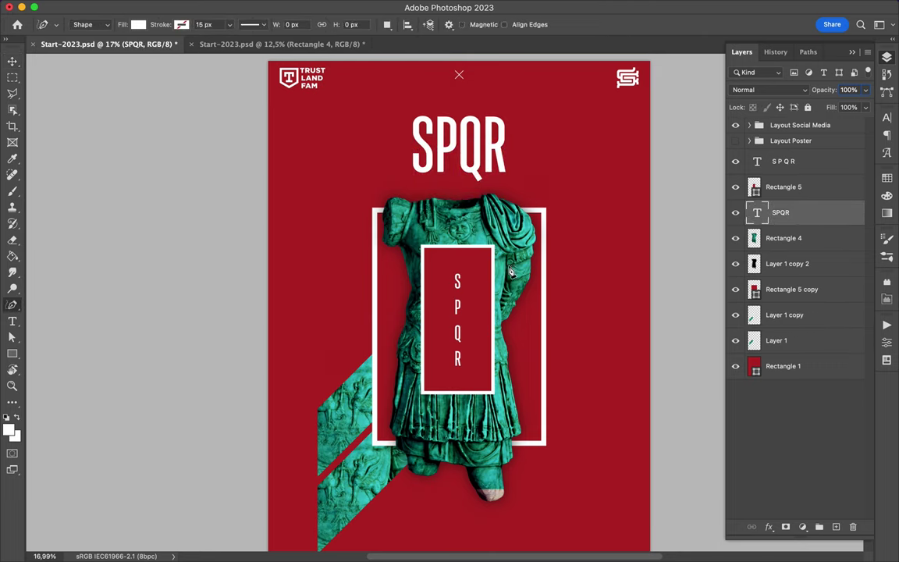
- Draw white pen shapes along the inner rectangle's edge and a diagonal white bar
right_click(13, 306)
left_click(55, 271)
left_click(481, 238)
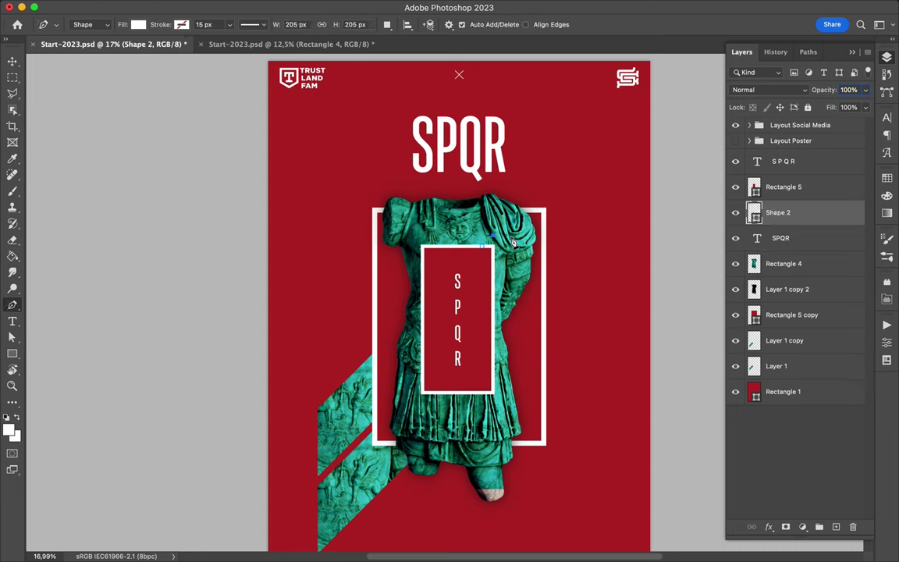
left_click(500, 286)
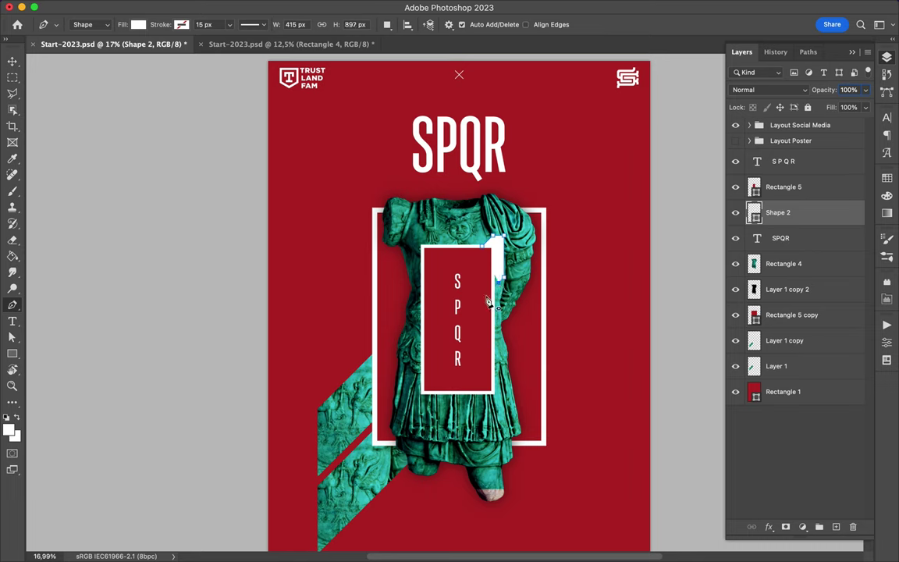
left_click(422, 332)
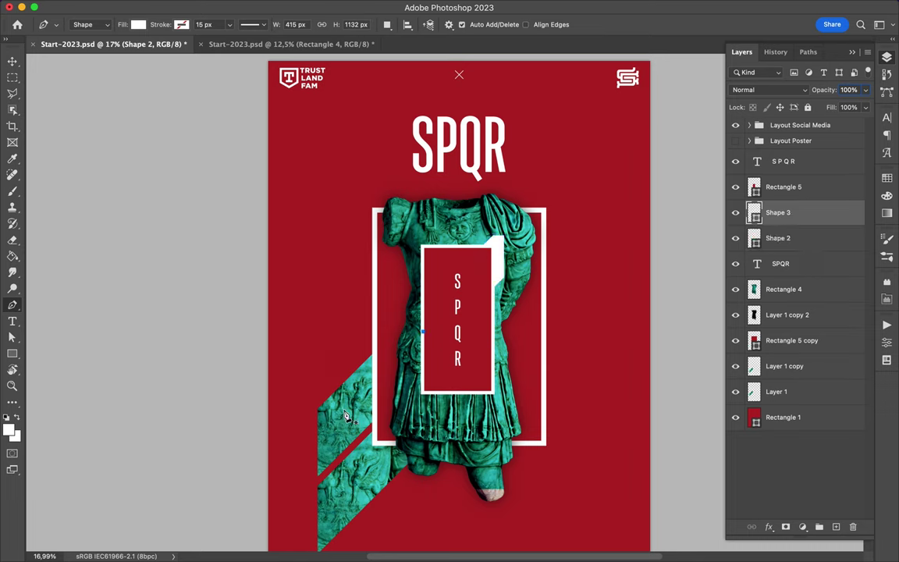
left_click(344, 424)
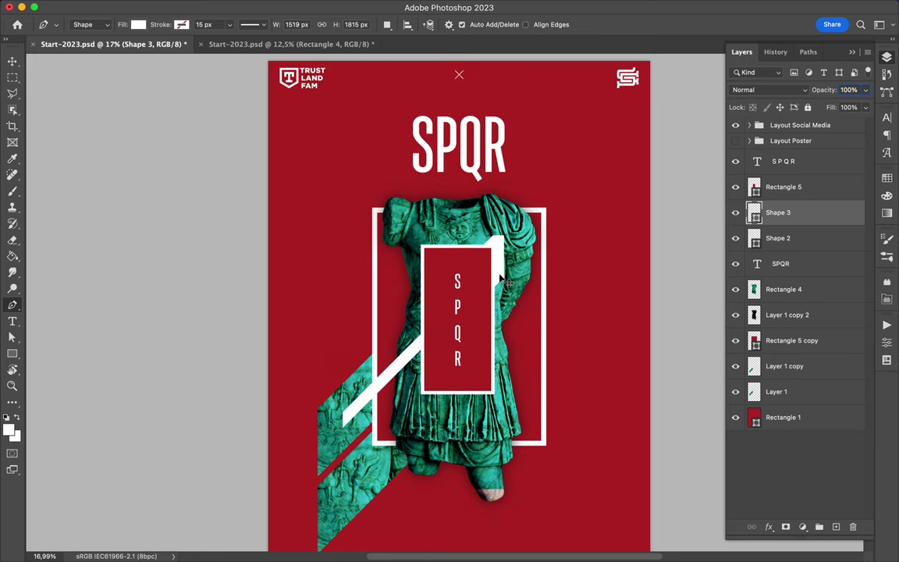
- Reposition the white bars around the statue and add a white piece along the rectangle's bottom edge
key("v")
mouse_move(483, 263)
left_mouse_down()
mouse_move(462, 265)
mouse_move(495, 241)
left_mouse_up()
key("a")
key("ctrl+c")
key("ctrl+v")
key("v")
key("p")
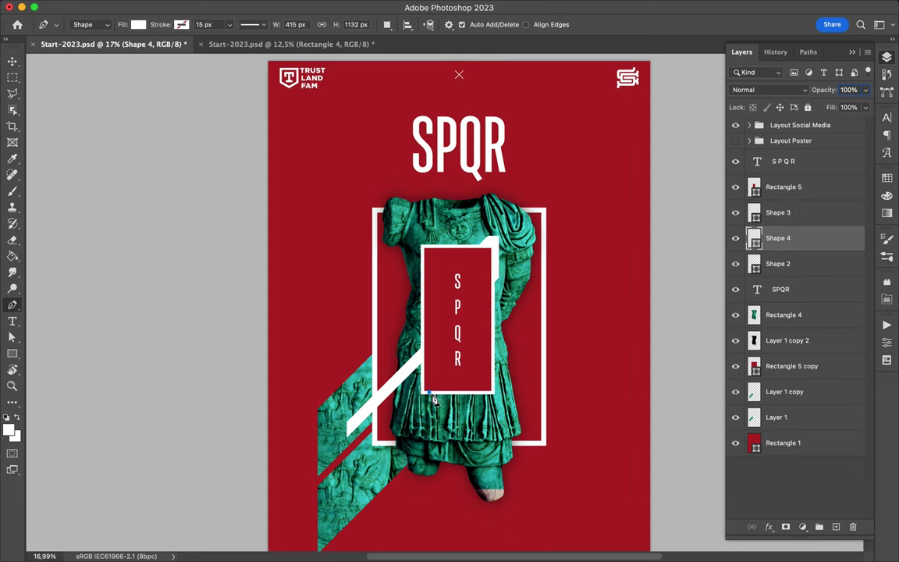
left_click(500, 405)
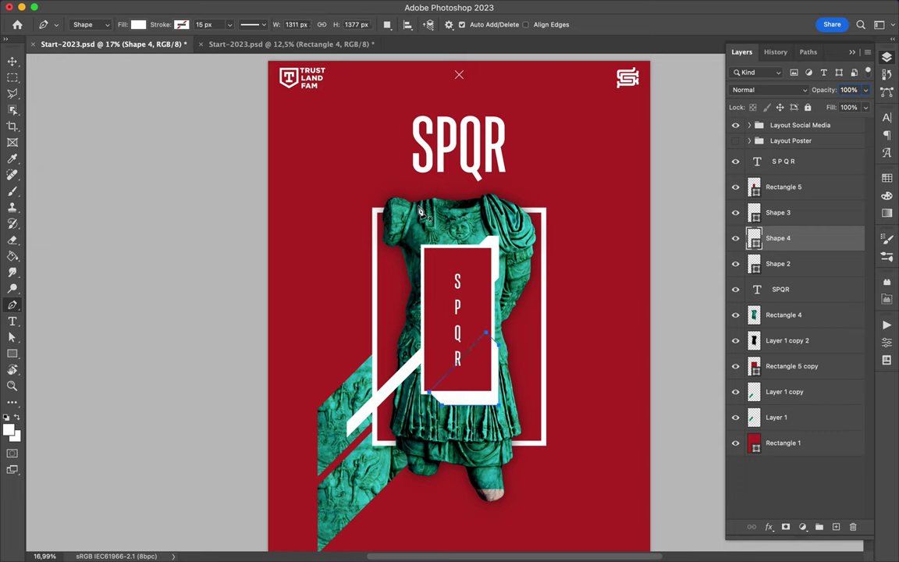
key("Return")
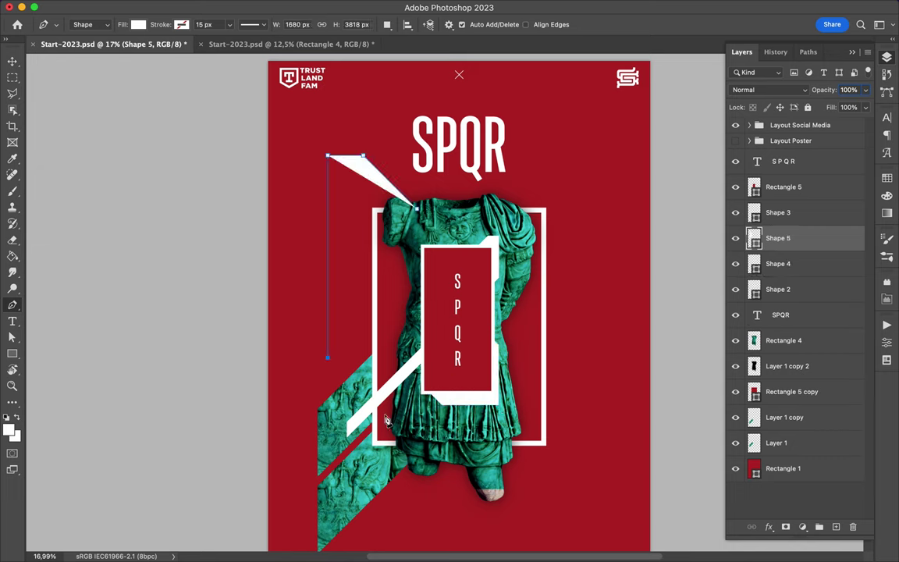
- Close the new shape, fill it teal, and place it behind the statue's left side
left_click(386, 414)
left_click(328, 359)
left_click(328, 155)
left_click(887, 178)
left_click(750, 211)
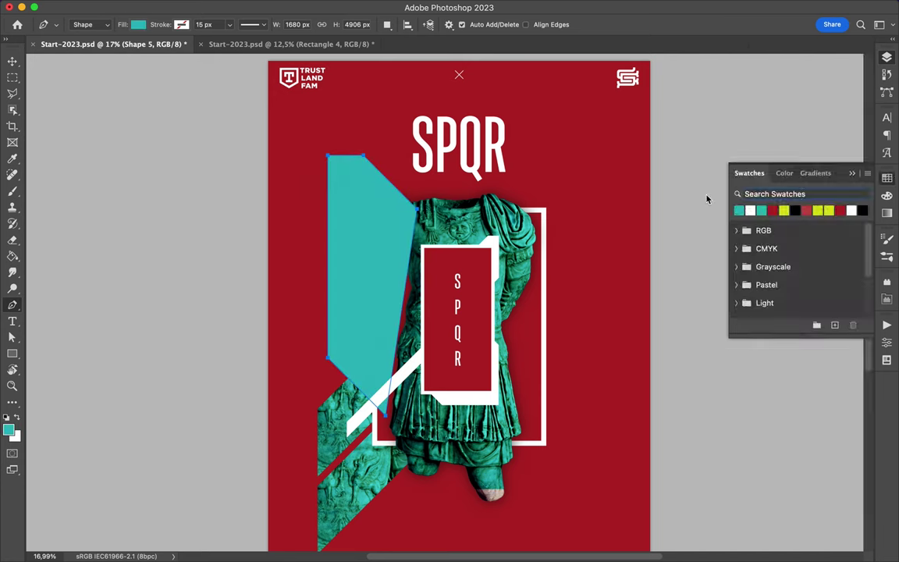
left_click(887, 57)
left_click_drag(778, 238, 774, 444)
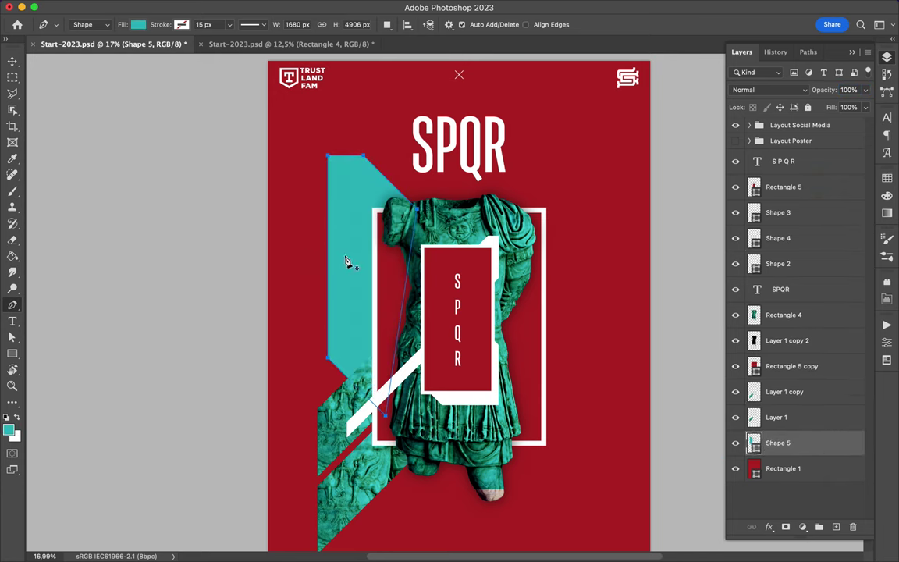
key("v")
mouse_move(331, 236)
left_mouse_down()
mouse_move(346, 218)
mouse_move(359, 239)
left_mouse_up()
- Reshape the white diagonal stripe and duplicate it as a parallel stripe lower in the stack
left_click(392, 391, "super")
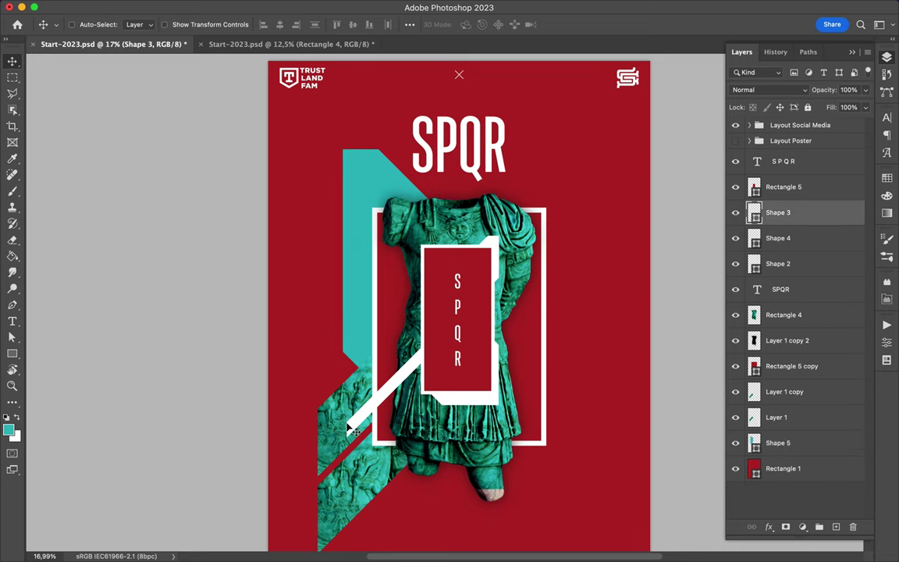
key("a")
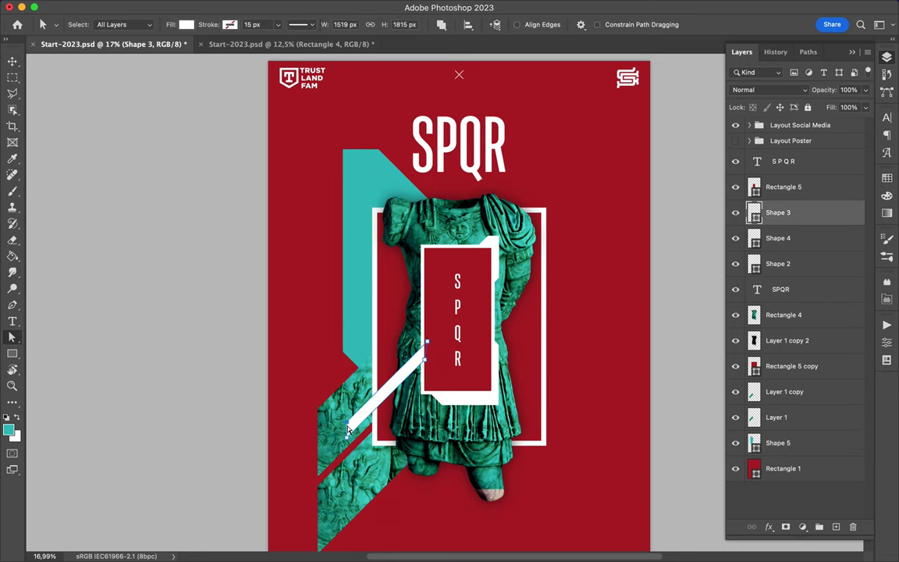
key("shift+Down")
key("shift+Down")
key("shift+Down")
key("v")
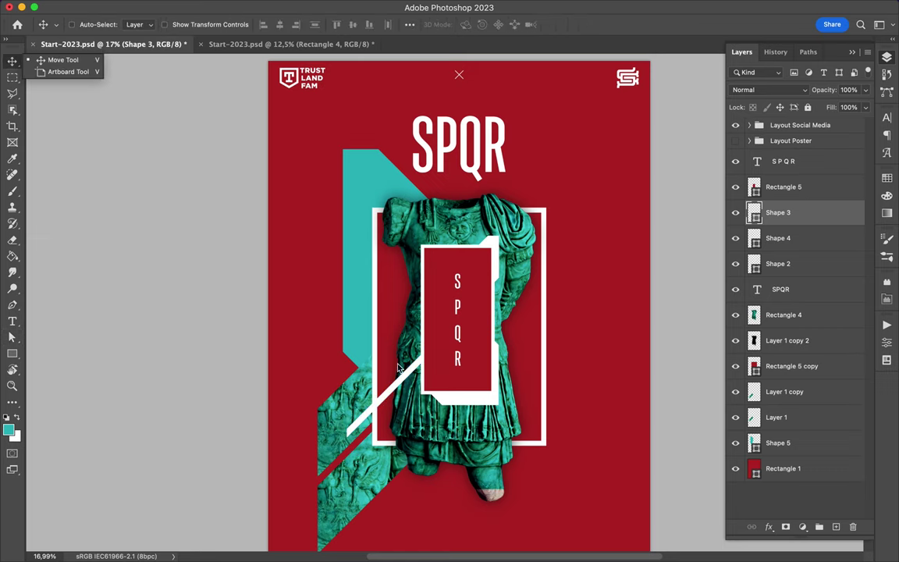
left_click_drag(403, 392, 416, 332)
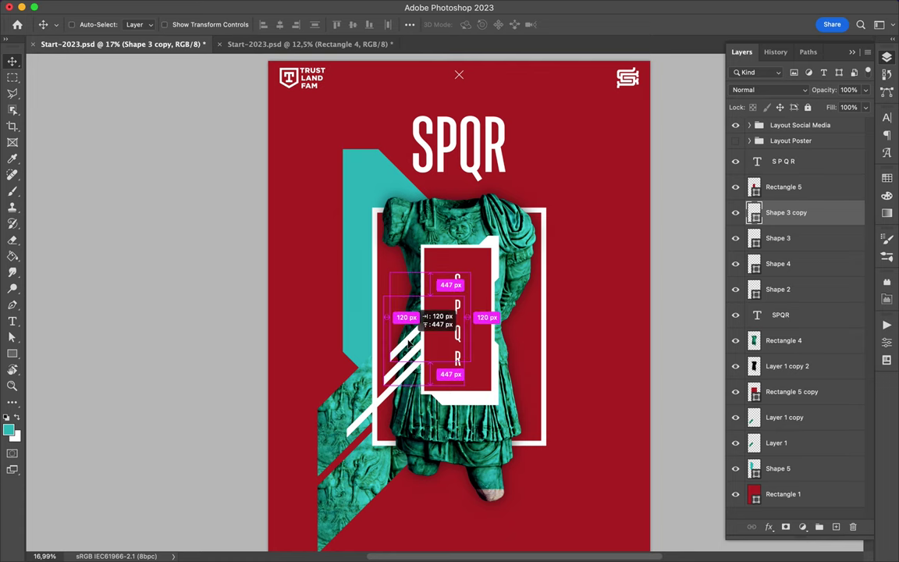
left_click_drag(801, 431, 789, 410)
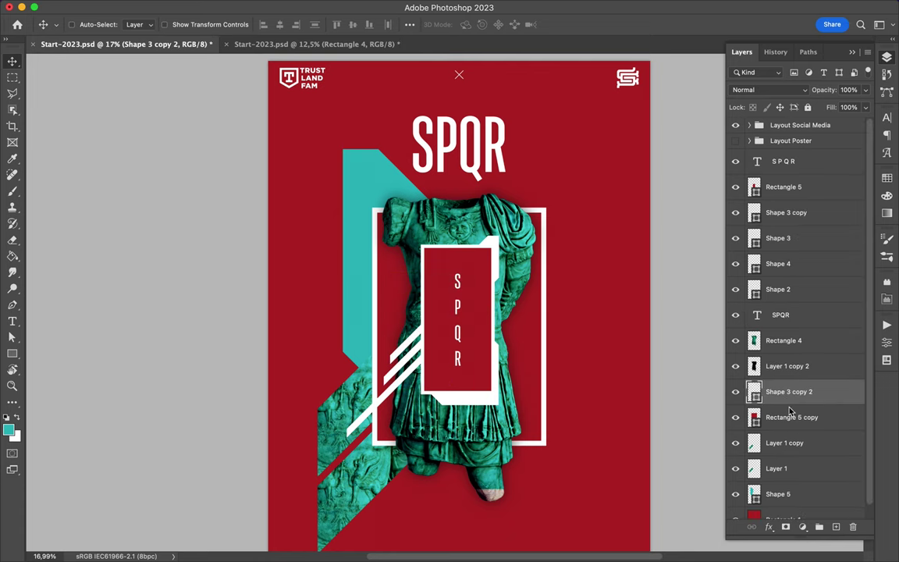
scroll(564, 395, "down", 2)
scroll(534, 452, "down", 2)
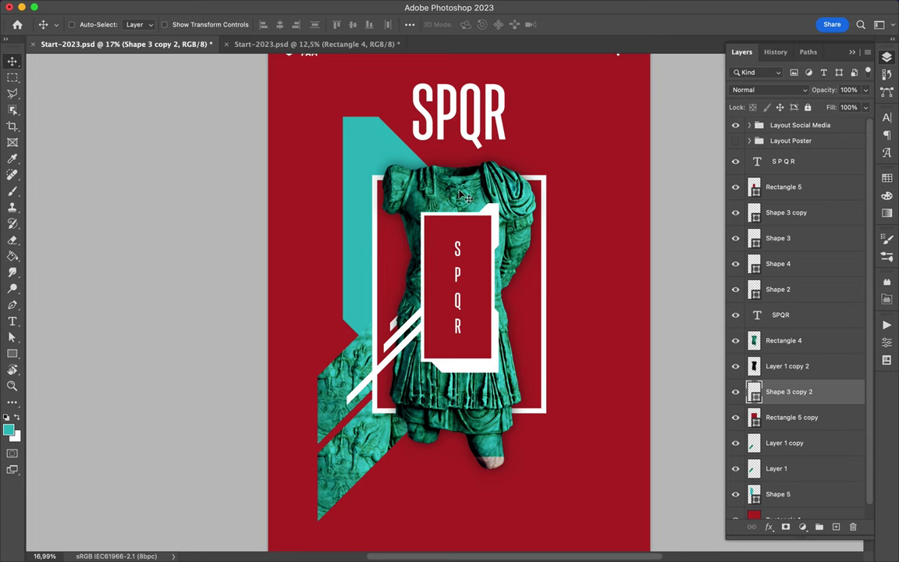
- Draw a new white slanted bar, Shape 6, right of the outer frame
left_click(12, 304)
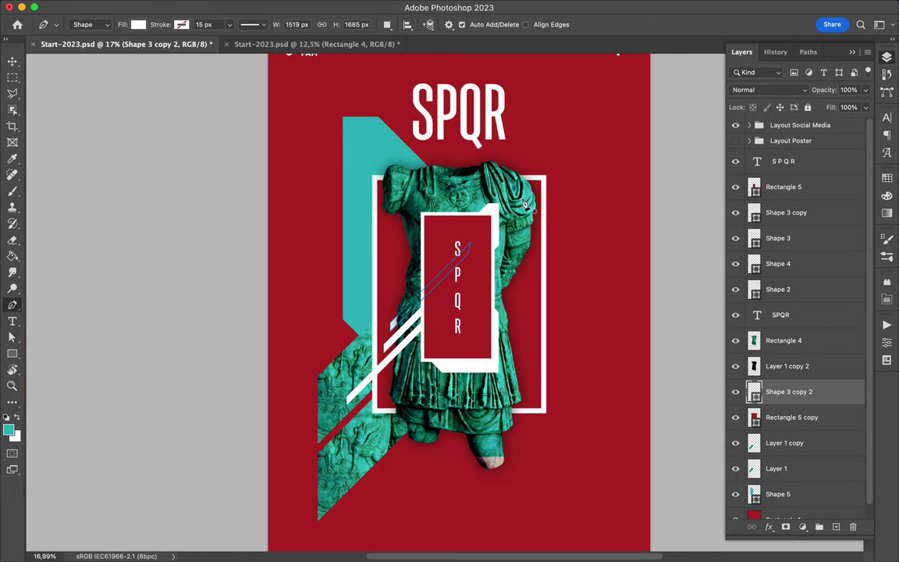
left_click(472, 180)
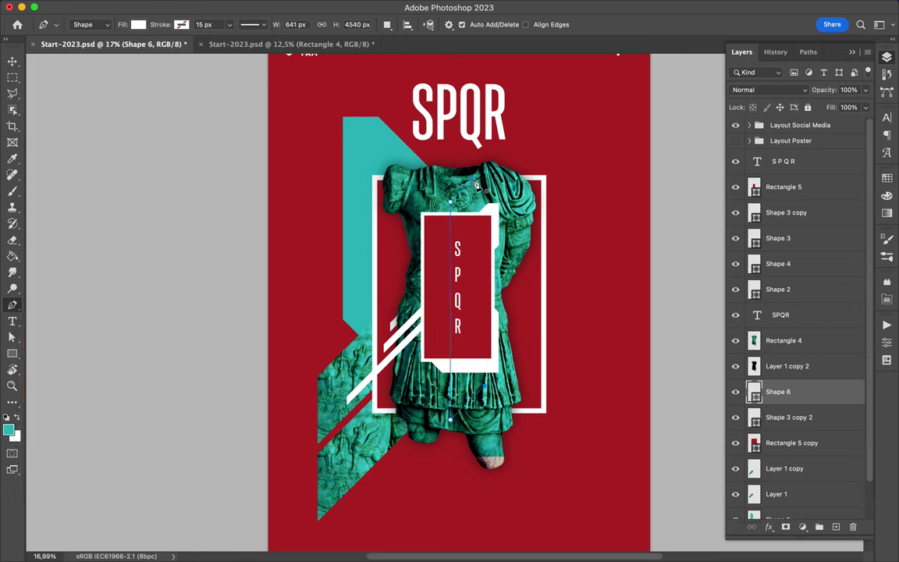
right_click(806, 392)
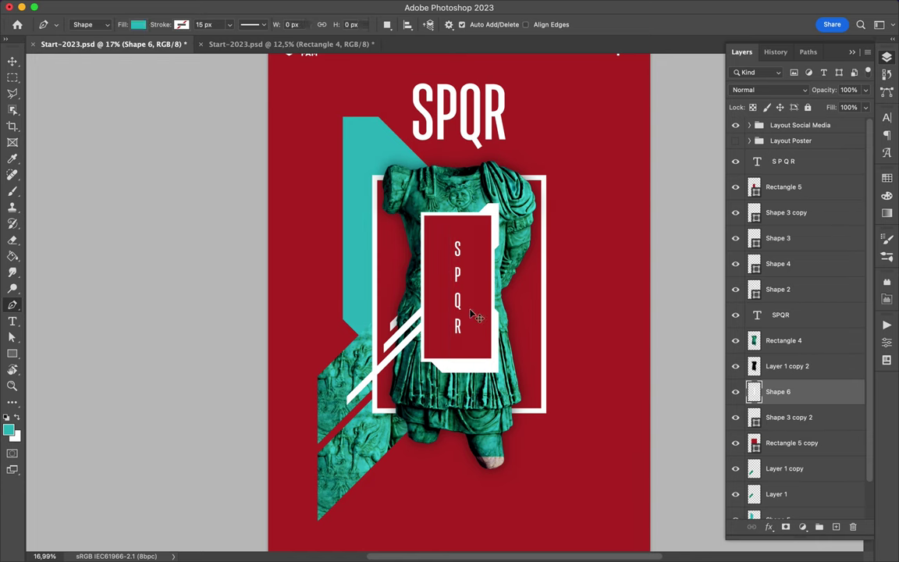
left_click(12, 62)
- Move the white Shape 6 bar right of the statue and trim its slanted part
left_click_drag(541, 254, 601, 181)
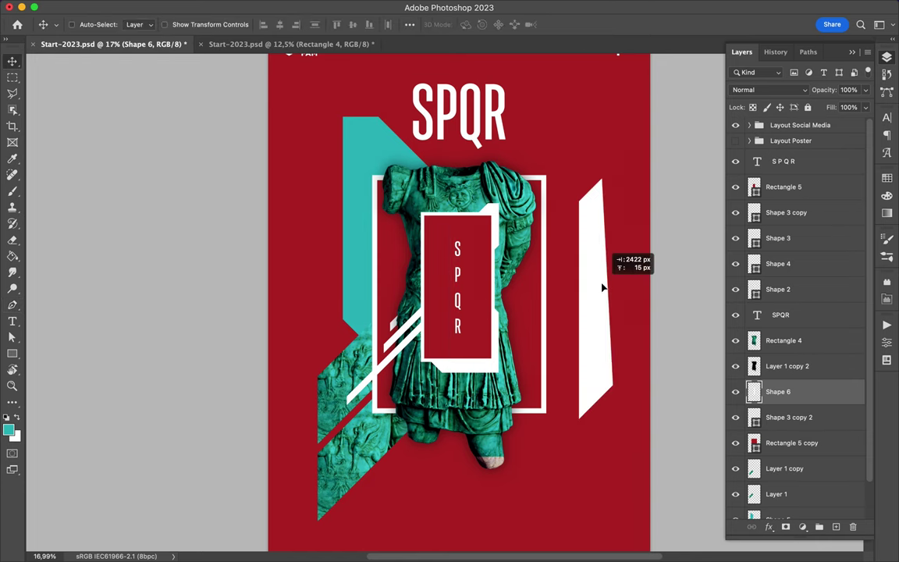
key("l")
left_click(599, 156)
left_click(600, 410)
left_click(615, 154)
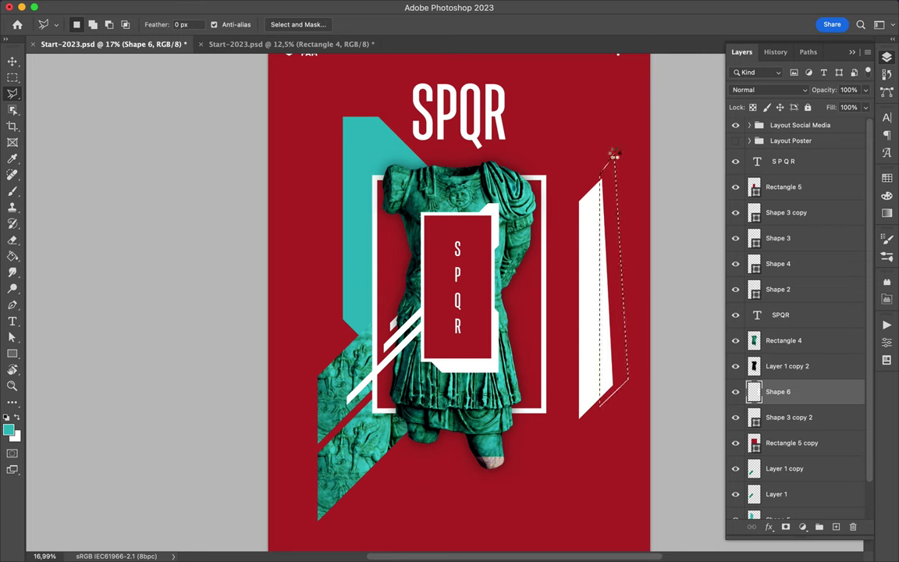
key("Delete")
key("ctrl+d")
key("v")
left_click_drag(615, 283, 593, 232)
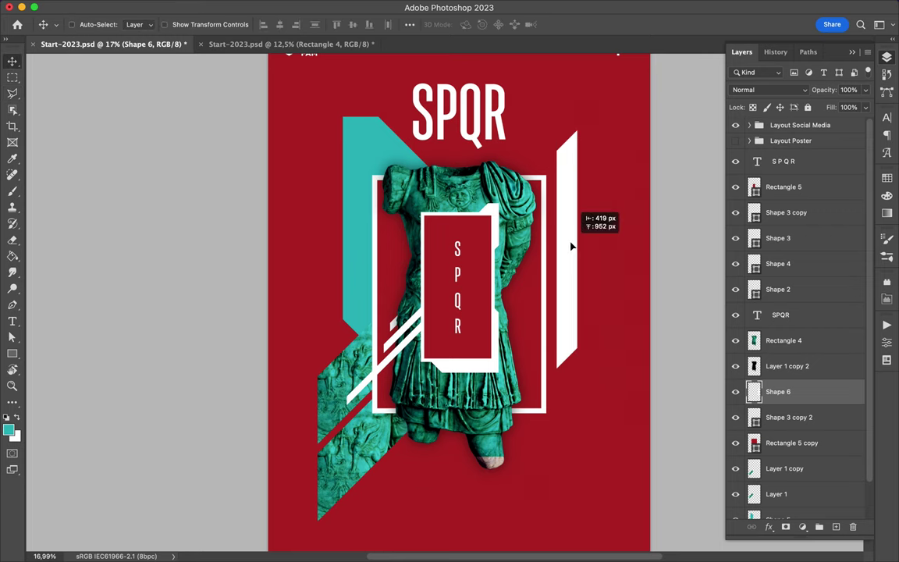
- Duplicate the white bar below the statue and copy a small shard onto its own layer
left_click_drag(457, 337, 449, 312)
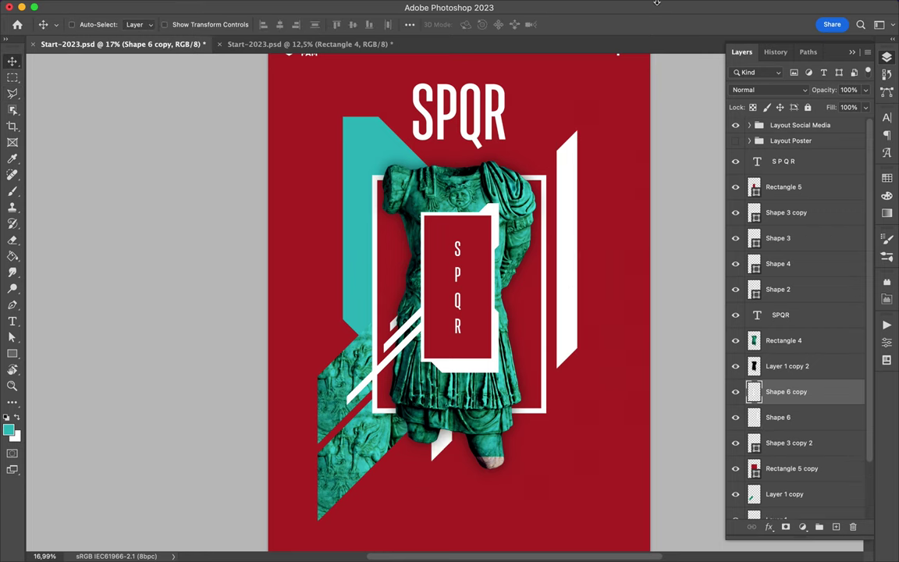
left_click(759, 8)
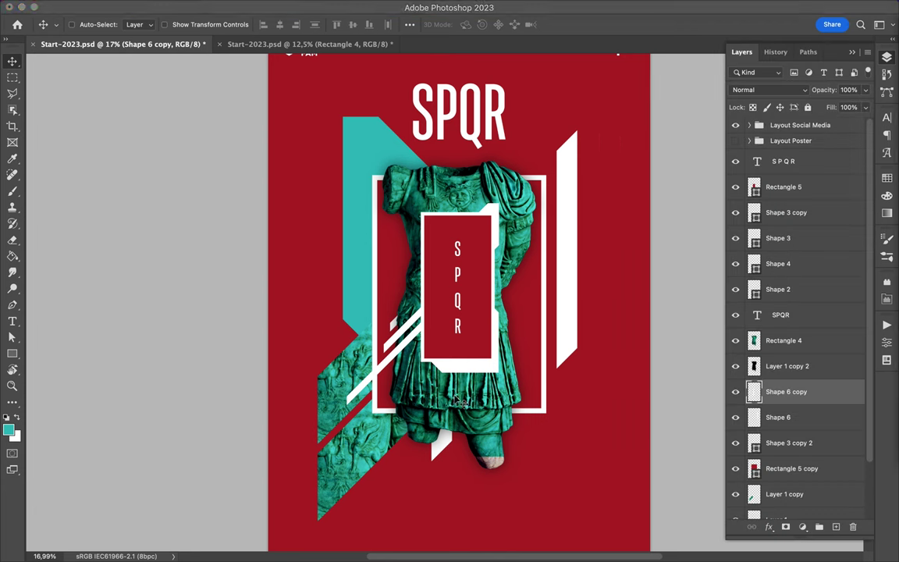
key("l")
left_click(461, 478)
double_click(412, 490)
key("ctrl+j")
- Place the shard beside the S, with a rotated copy on the red rectangle's right edge
key("v")
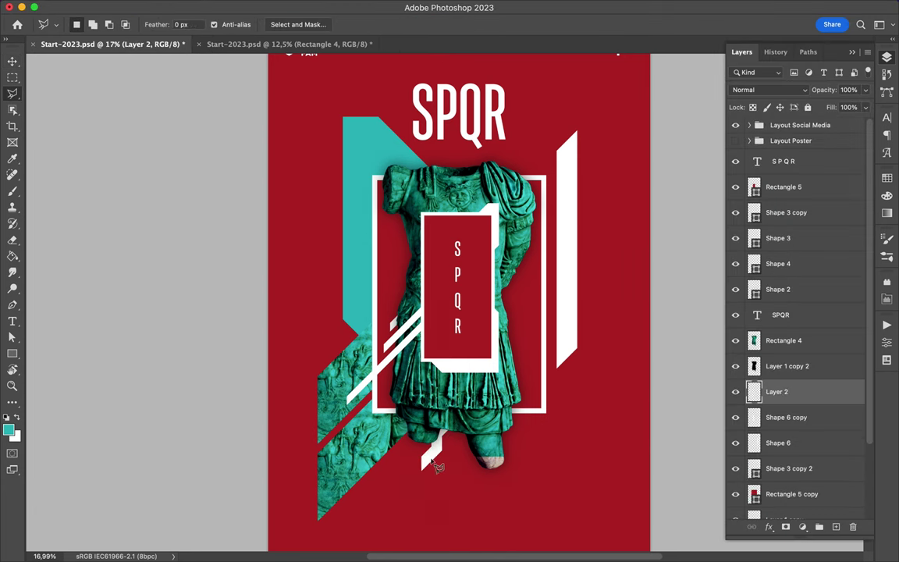
left_click_drag(777, 391, 777, 227)
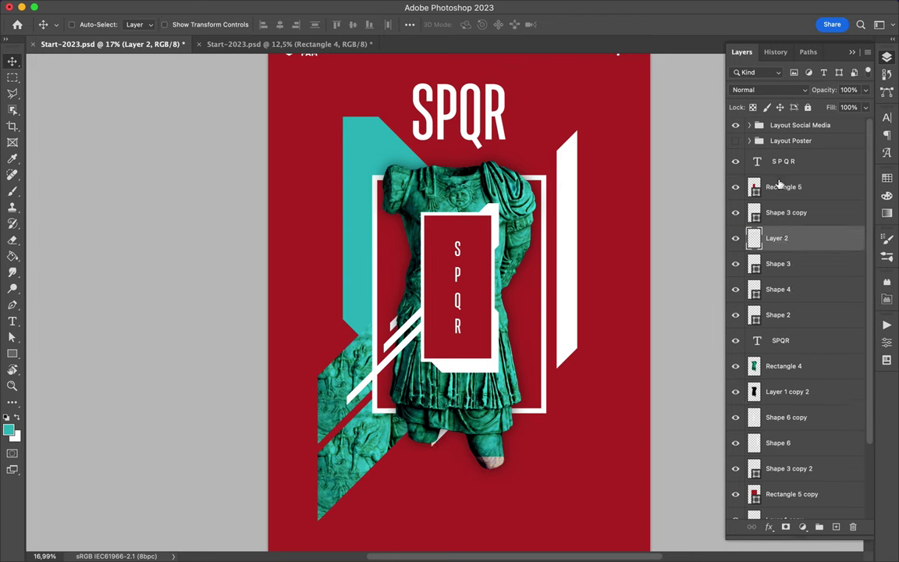
left_click_drag(778, 183, 779, 174)
mouse_move(455, 343)
left_mouse_down()
mouse_move(445, 248)
mouse_move(477, 274)
left_mouse_up()
key("ctrl+t")
mouse_move(500, 309)
left_mouse_down()
mouse_move(473, 257)
mouse_move(448, 270)
left_mouse_up()
key("Return")
left_click(442, 234, "ctrl")
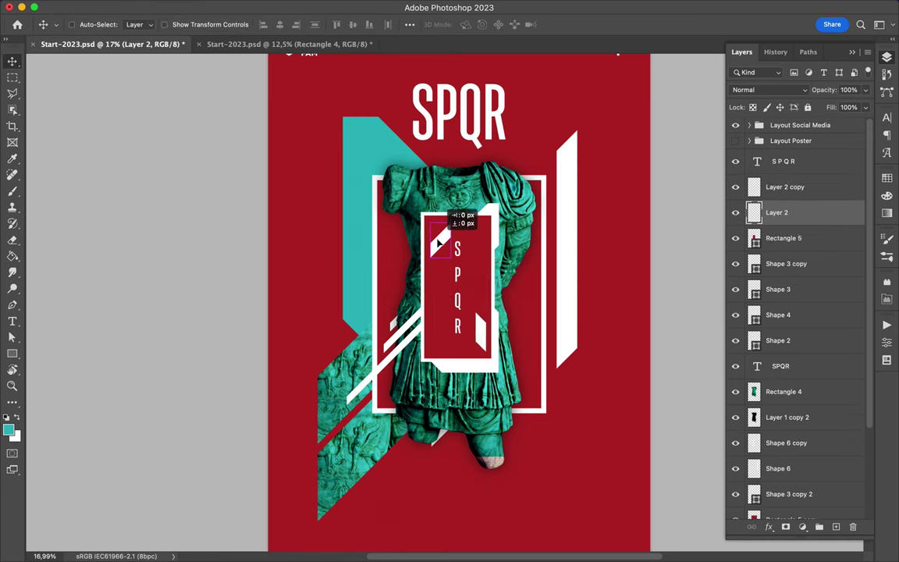
left_click_drag(441, 234, 450, 242)
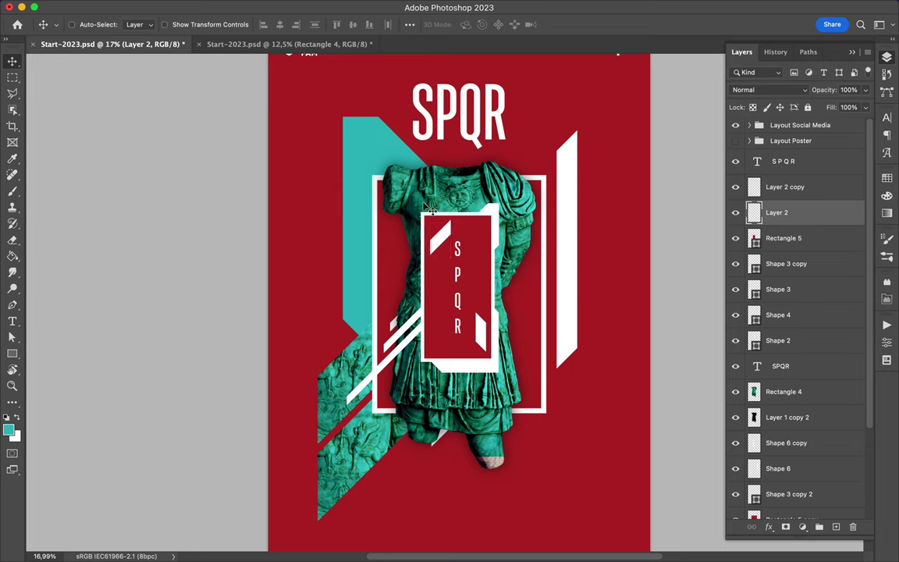
key("l")
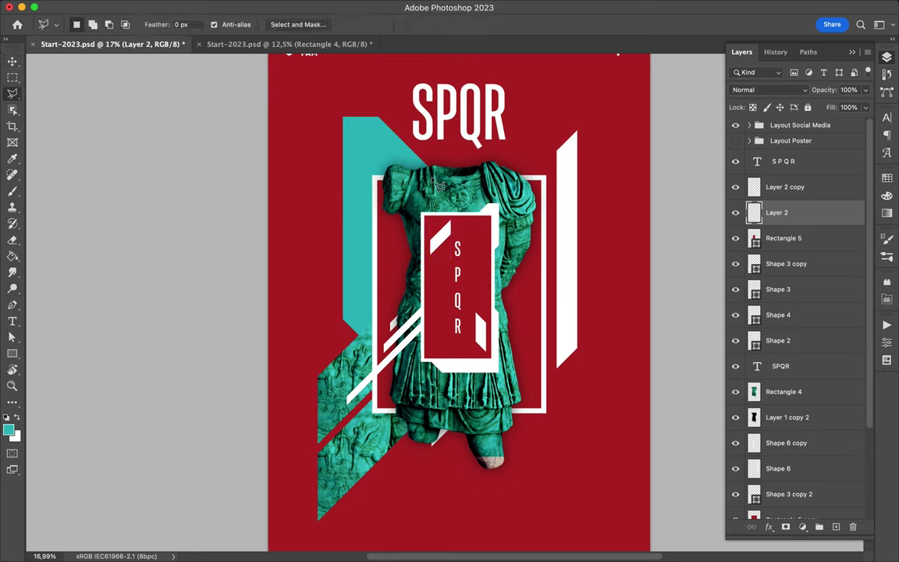
- Copy a piece of the statue to a new layer and shift it to the right
left_click_drag(508, 237, 437, 406)
left_click(515, 209, "ctrl")
key("ctrl+j")
left_click_drag(515, 209, 647, 209)
left_click_drag(509, 324, 547, 144)
double_click(549, 144)
key("v")
left_click_drag(523, 192, 503, 205)
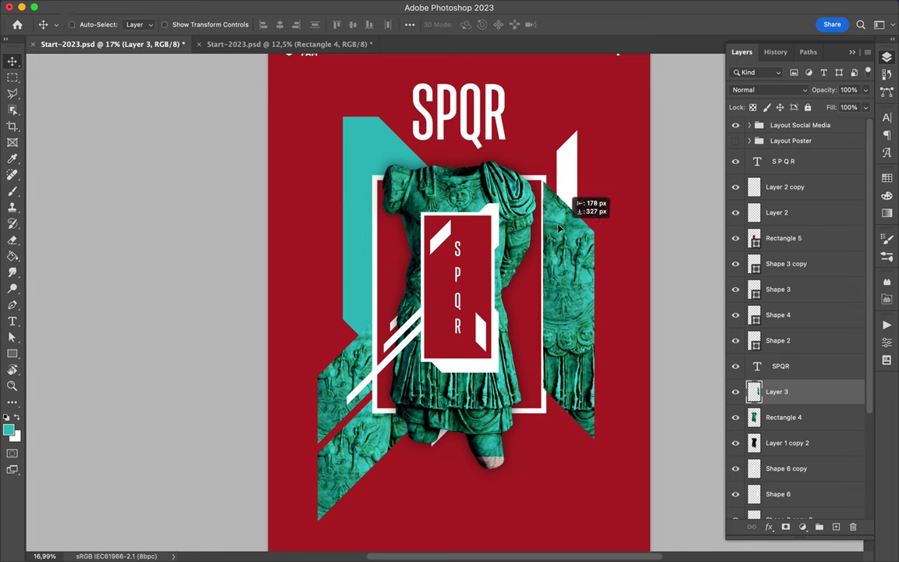
left_click_drag(776, 391, 782, 441)
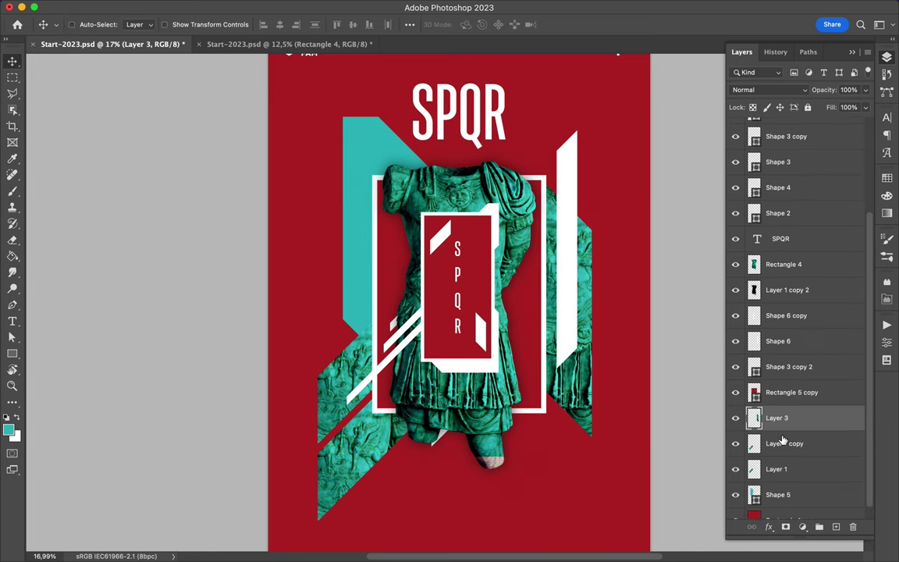
- Make the tall white bar thinner and shorter with Free Transform
left_click(778, 341)
key("ctrl+t")
left_click_drag(565, 345, 557, 234)
key("Return")
key("u")
scroll(448, 306, "up", 3)
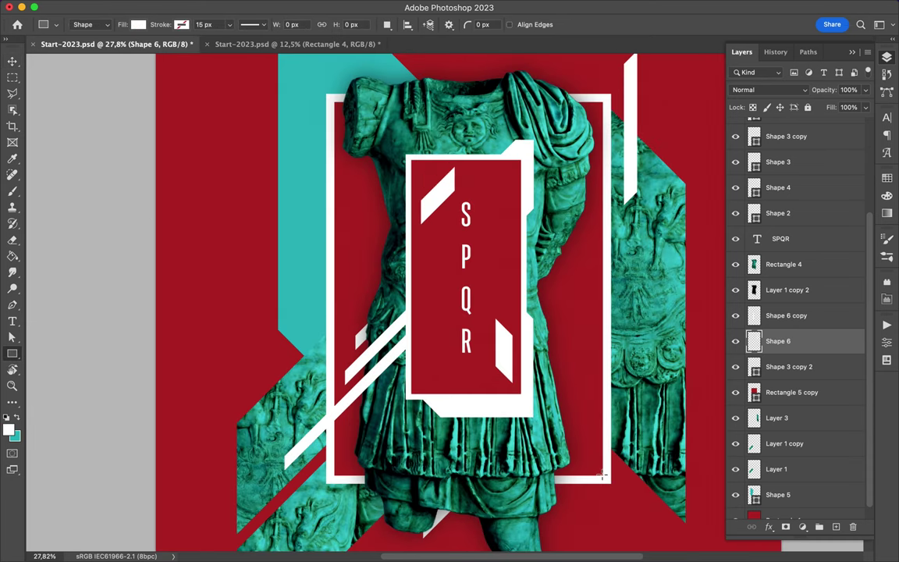
- Place copies of the white square beside the frame's left side and top right, then fit the poster
key("v")
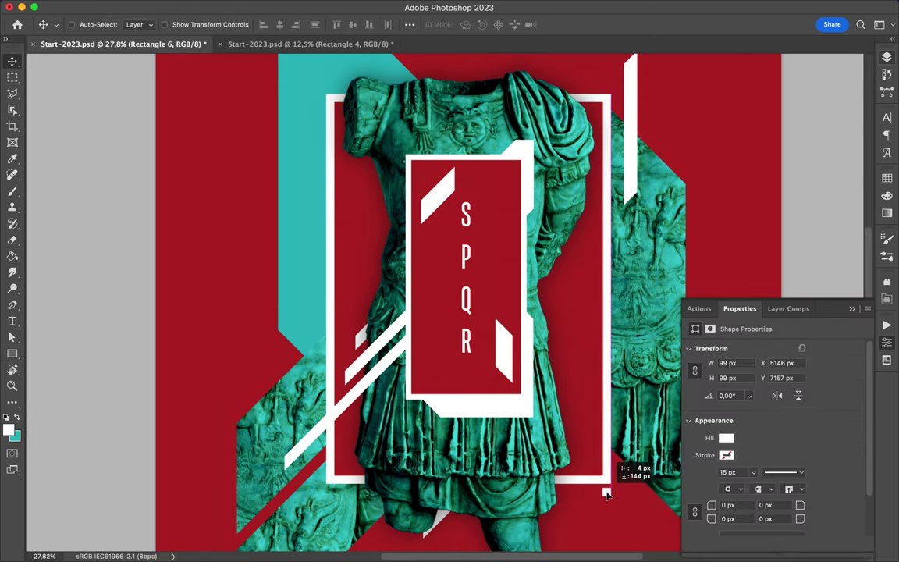
mouse_move(602, 487)
left_mouse_down()
mouse_move(303, 297)
mouse_move(319, 297)
left_mouse_up()
mouse_move(644, 111)
left_mouse_down()
mouse_move(645, 99)
mouse_move(614, 102)
mouse_move(669, 101)
left_mouse_up()
key("super+0")
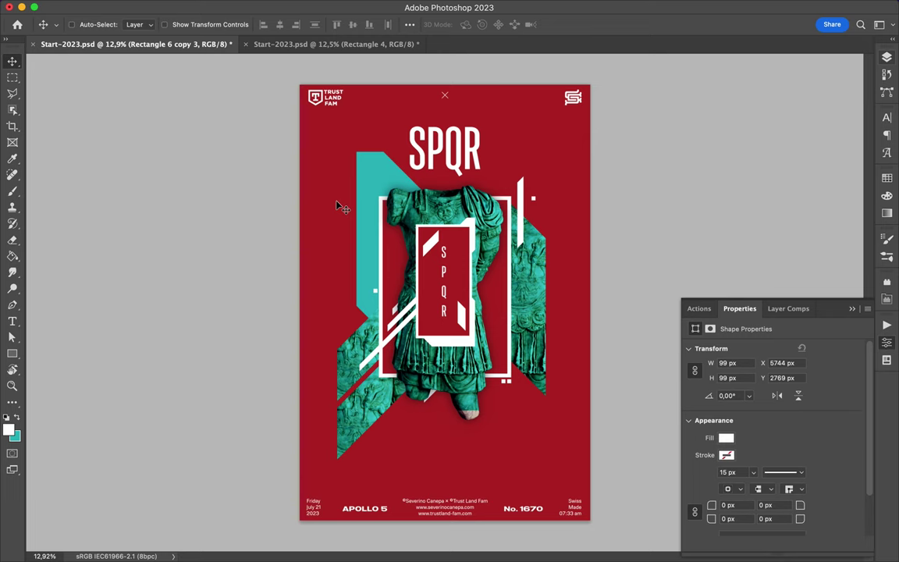
- Draw a circle at the poster's upper left with no fill
key("u")
left_click_drag(376, 201, 441, 265)
left_click(138, 24)
left_click(107, 48)
- Give the circle a white 145 px stroke and nudge the arc slightly upward
left_click(210, 24)
type("145")
key("Return")
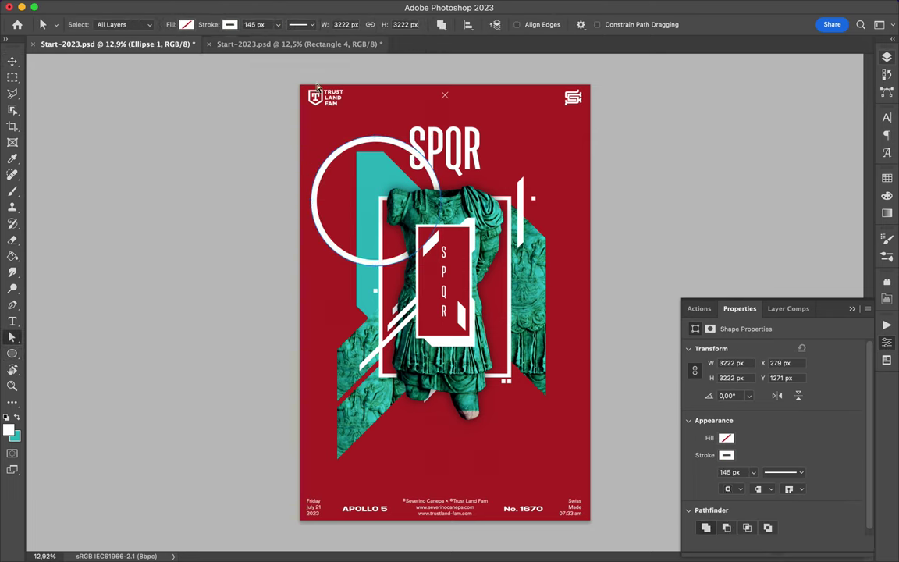
key("p")
key("a")
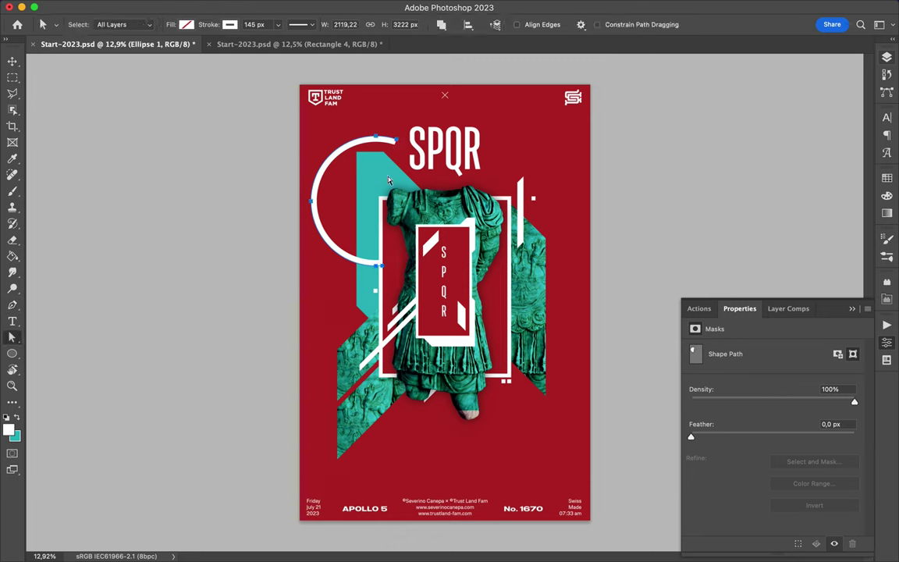
key("v")
left_click_drag(403, 181, 403, 169)
- Draw a large circle outline, move it down-right, and place it below the statue layer
key("u")
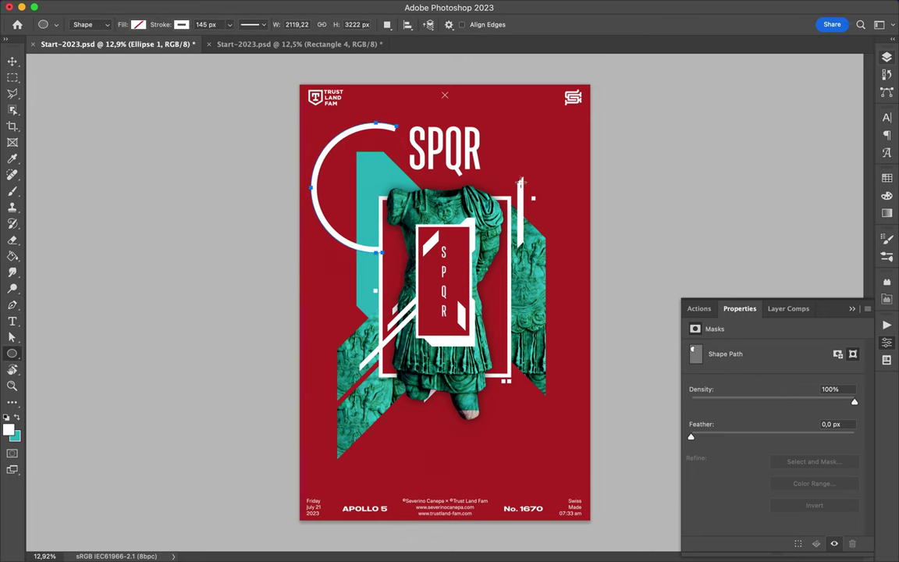
left_click_drag(430, 296, 520, 387)
key("a")
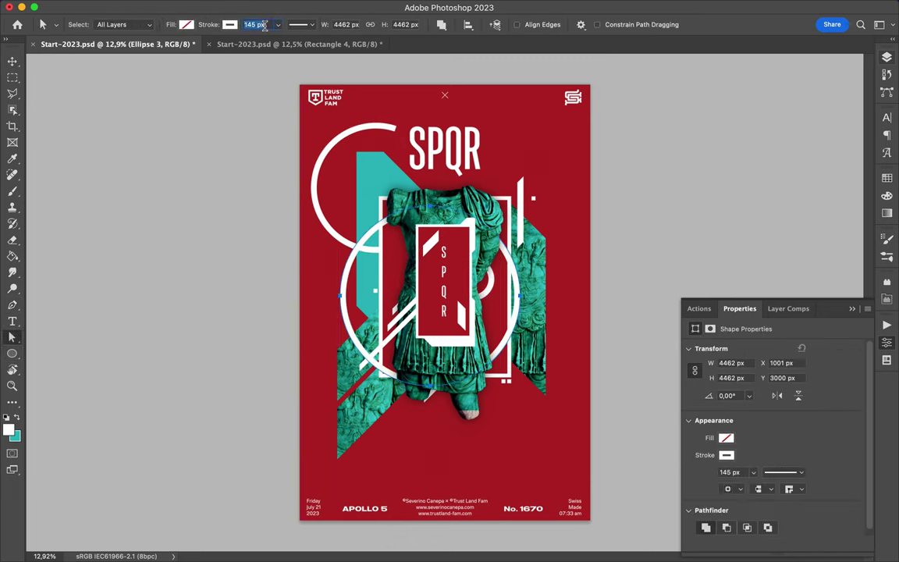
type("55")
key("v")
left_click_drag(344, 234, 392, 310)
key("F7")
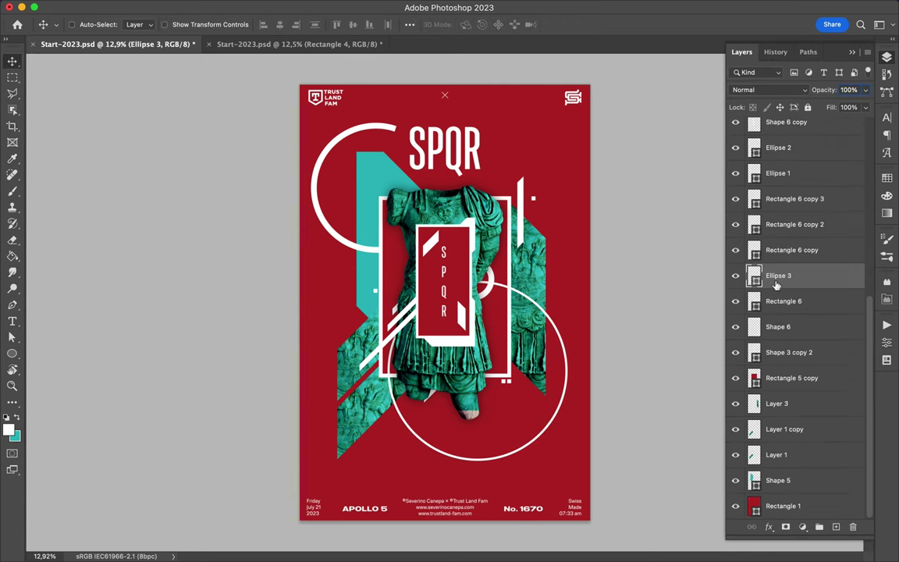
left_click_drag(778, 274, 787, 486)
- Copy a teal statue strip toward the poster's left edge
scroll(478, 341, "up", 2)
mouse_move(526, 297)
left_mouse_down()
mouse_move(565, 309)
mouse_move(230, 150)
mouse_move(251, 167)
left_mouse_up()
scroll(252, 175, "down", 2)
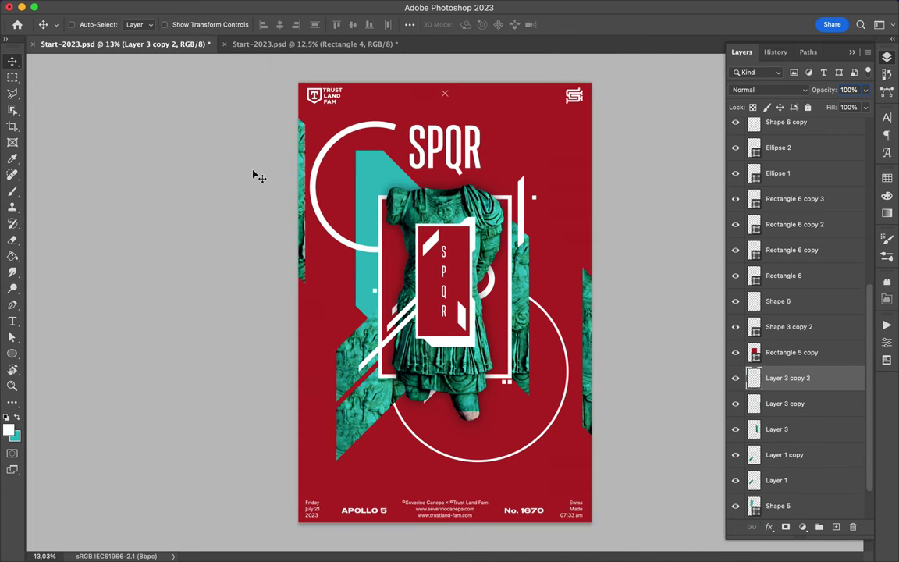
- Move the white arc behind the statue and duplicate the white diagonal bar
left_click(352, 229)
key("ctrl+bracketleft")
key("ctrl+bracketleft")
key("ctrl+bracketleft")
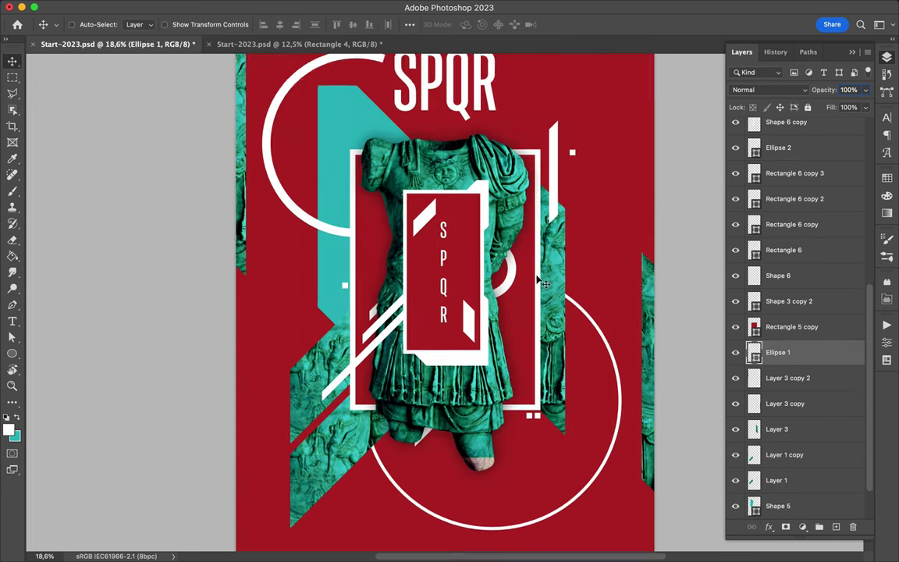
scroll(390, 297, "up", 2)
left_click_drag(390, 296, 532, 457)
key("l")
left_click_drag(617, 359, 585, 394)
key("BackSpace")
key("Return")
right_click(780, 130)
key("Escape")
- Rotate the copied bar to a crossing angle and move it down-right across the circle
key("v")
key("ctrl+t")
left_click_drag(491, 386, 585, 398)
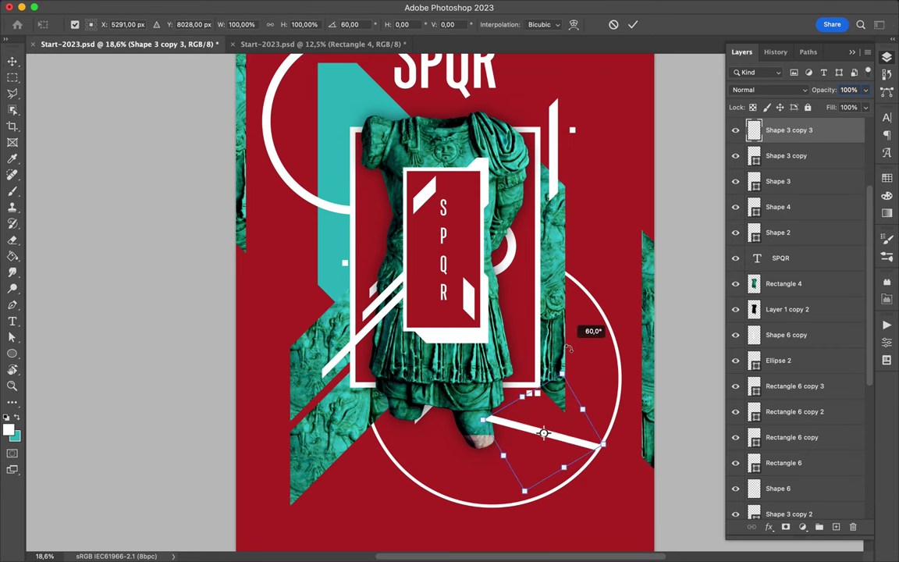
key("Return")
left_click_drag(534, 425, 570, 443)
key("ctrl+0")
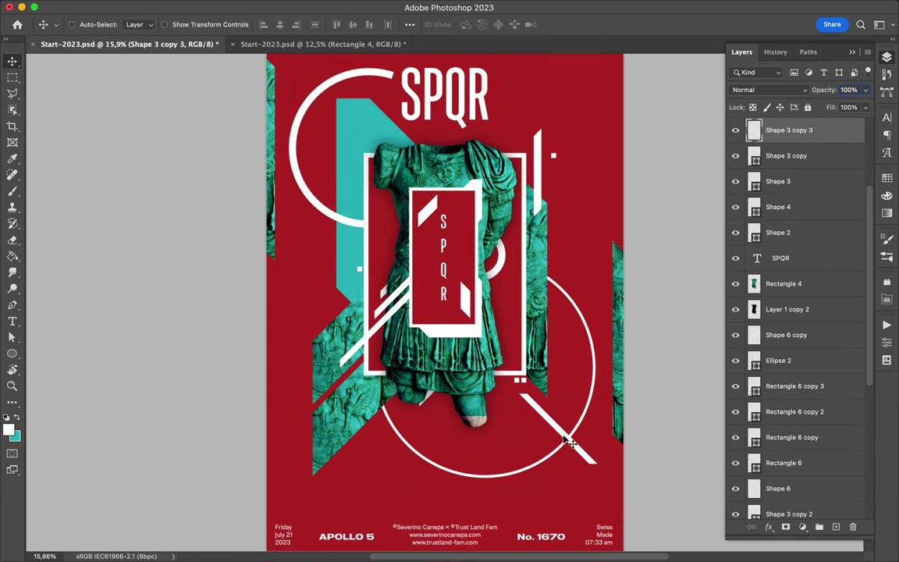
- Draw a red Pen shape beside the frame and stretch one corner rightward
key("p")
left_click(521, 306)
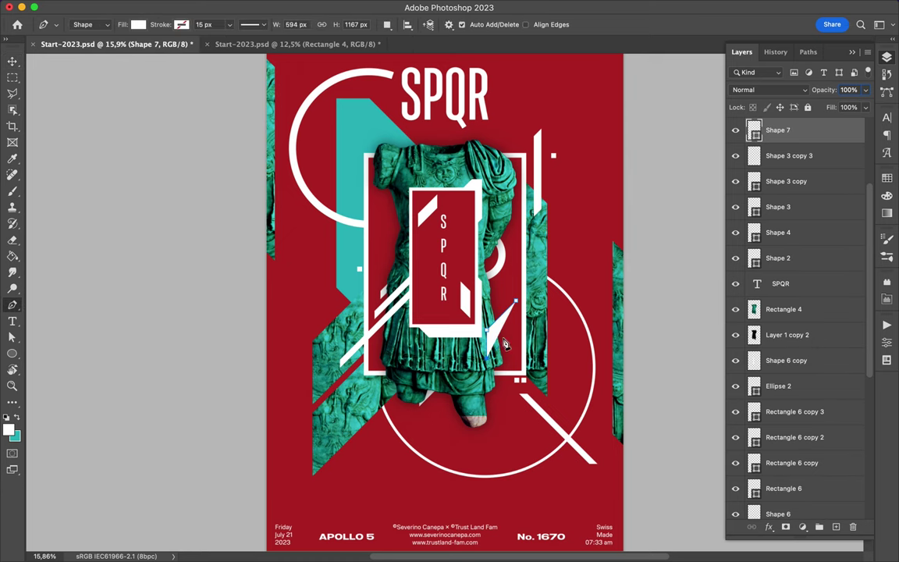
left_click(887, 195)
scroll(504, 335, "up", 3)
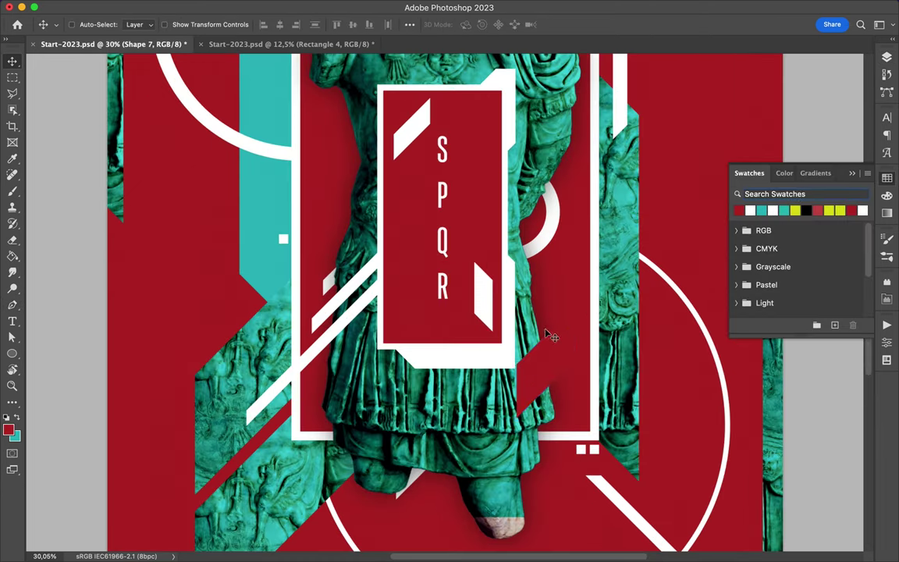
key("a")
left_click_drag(563, 343, 587, 353)
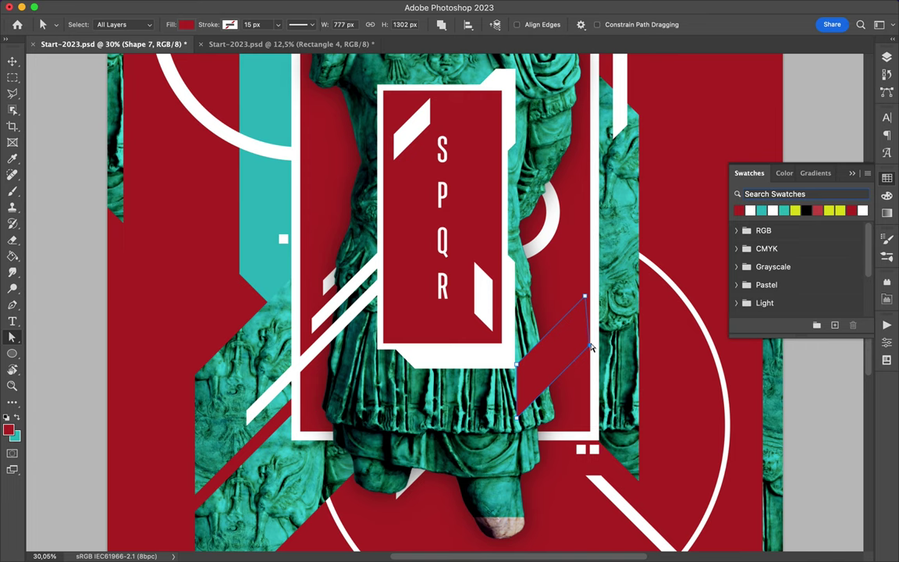
scroll(591, 348, "down", 3)
key("v")
- Copy a piece of the teal statue strip to its own layer and move it up-right
key("p")
key("l")
key("BackSpace")
left_click(549, 185)
key("ctrl+j")
key("v")
left_click_drag(539, 257, 554, 231)
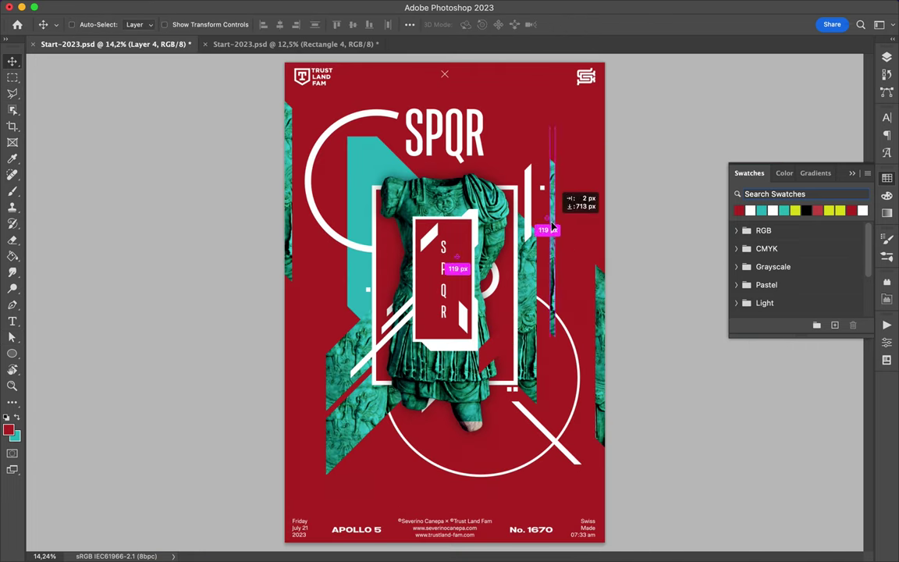
- Draw another filled shape near the frame's upper left, then select the white vertical bar layer
key("p")
left_click(378, 179)
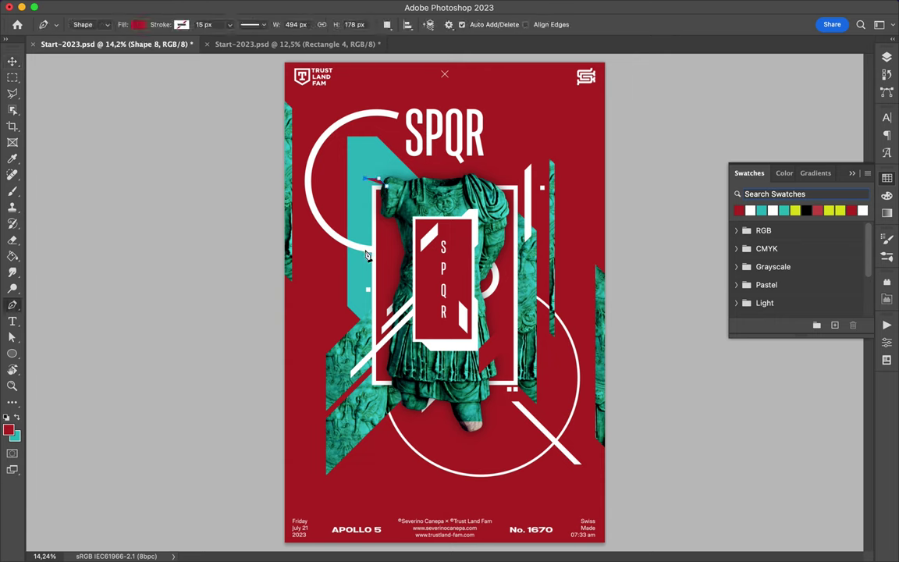
key("a")
left_click(177, 24)
key("v")
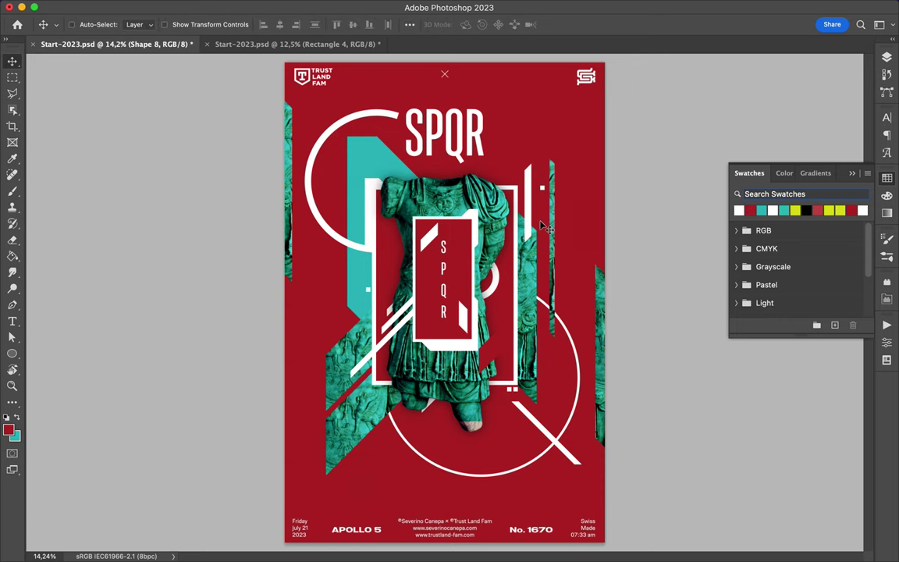
left_click(440, 408, "ctrl")
key("F7")
left_click(786, 360)
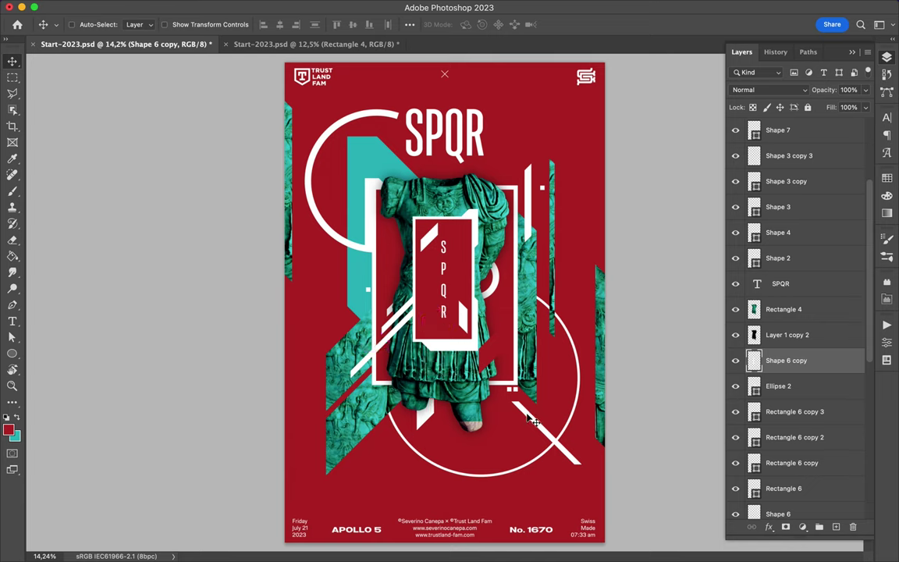
- Draw a teal diagonal stripe below the statue and repeat it into a hatch pattern
key("p")
left_click(436, 430)
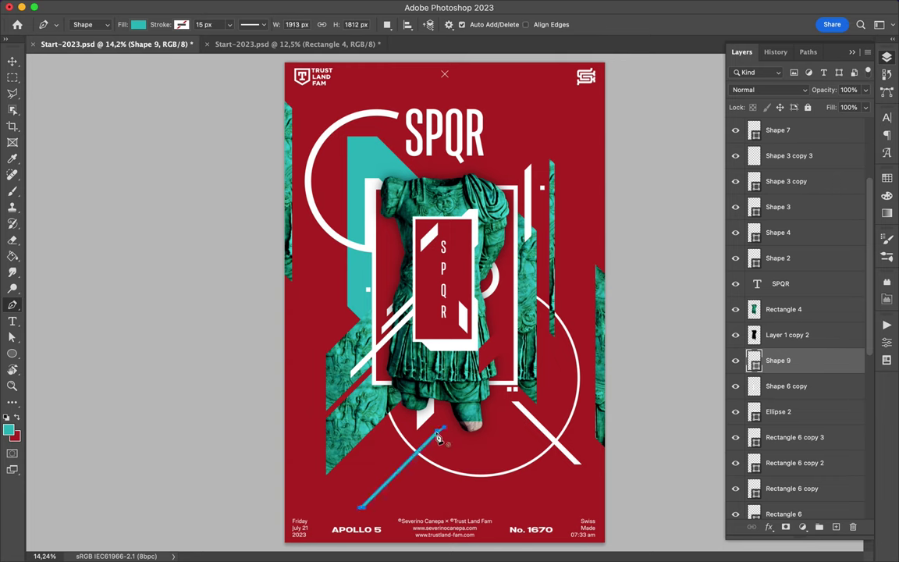
key("v")
key("ctrl+g")
mouse_move(414, 456)
left_mouse_down()
mouse_move(433, 452)
mouse_move(435, 467)
mouse_move(518, 449)
left_mouse_up()
- Merge the stripe copies into a single layer
scroll(769, 373, "down", 5)
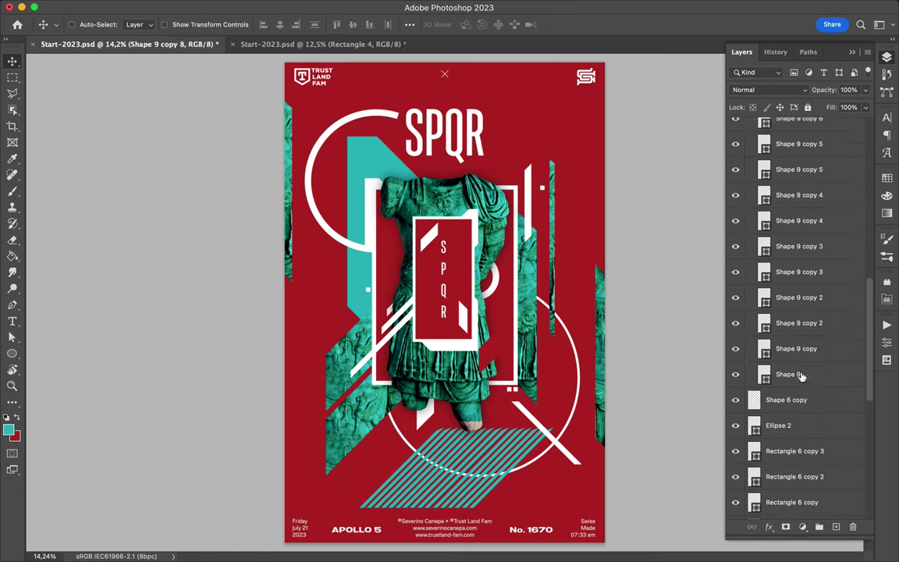
left_click(798, 373, "shift")
key("ctrl+e")
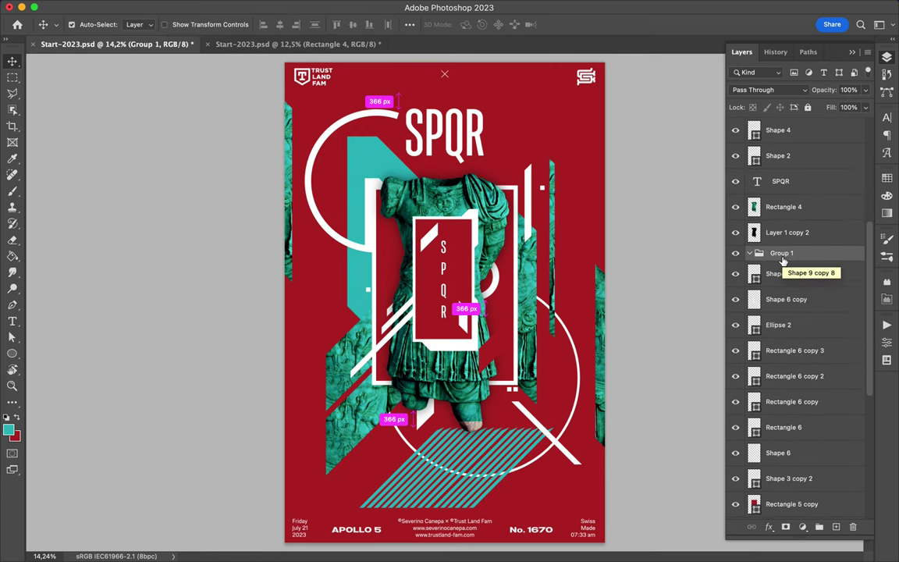
key("ctrl+z")
key("ctrl+e")
- Fill a teal circle clipped to the stripes and place it beside SPQR, between Layer 4 and Layer 3
key("m")
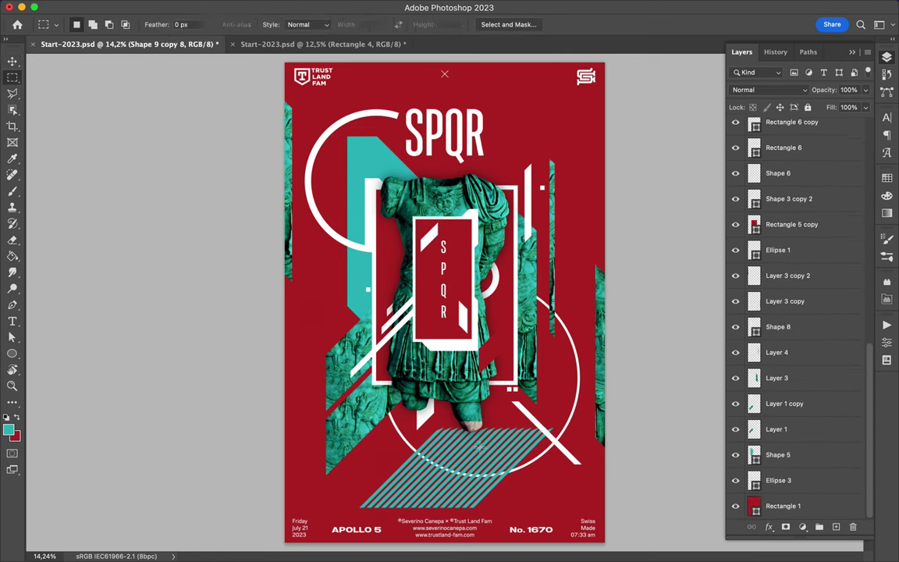
key("ctrl+shift+alt+n")
key("alt+BackSpace")
key("ctrl+alt+g")
key("v")
mouse_move(410, 437)
left_mouse_down()
mouse_move(552, 267)
mouse_move(468, 168)
left_mouse_up()
left_click_drag(786, 130, 776, 468)
left_click_drag(468, 167, 482, 170)
- Duplicate the stripe pattern, move the copy upward, and add another clipped layer
key("m")
key("v")
mouse_move(540, 479)
left_mouse_down()
mouse_move(501, 481)
mouse_move(568, 219)
mouse_move(508, 460)
mouse_move(546, 468)
mouse_move(556, 441)
left_mouse_up()
key("ctrl+shift+alt+n")
key("ctrl+alt+g")
key("ctrl+z")
key("u")
right_click(12, 354)
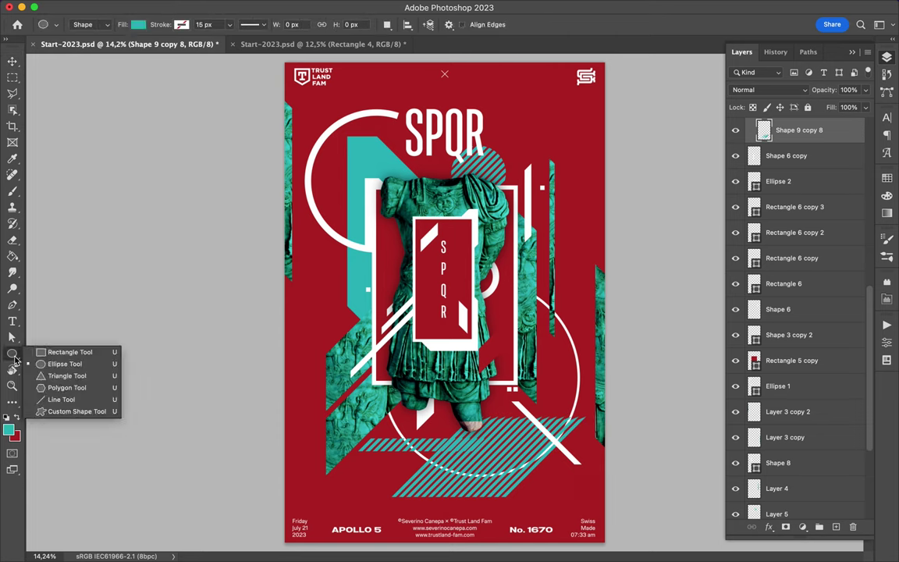
- Draw a white rectangle over the lower stripes and clip it to the stripe layer
left_click(48, 351)
left_click_drag(384, 396, 590, 513)
key("F7")
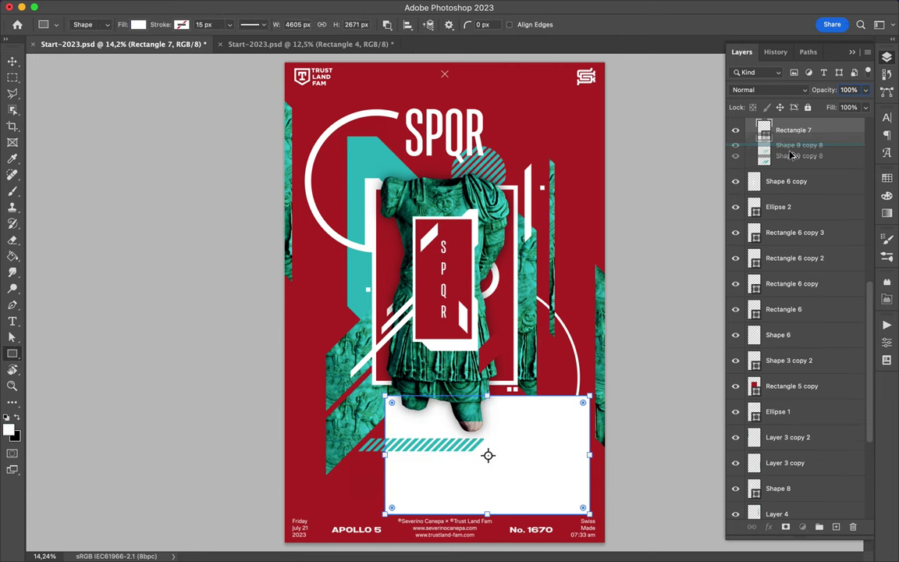
left_click(749, 143, "alt")
left_click(794, 129)
- Copy a small piece of the stripes to a new layer, rotate it -45°, and slide a duplicate along the bottom
key("m")
mouse_move(320, 418)
left_mouse_down()
mouse_move(520, 437)
mouse_move(262, 366)
mouse_move(414, 234)
left_mouse_up()
key("ctrl+j")
key("ctrl+t")
key("Return")
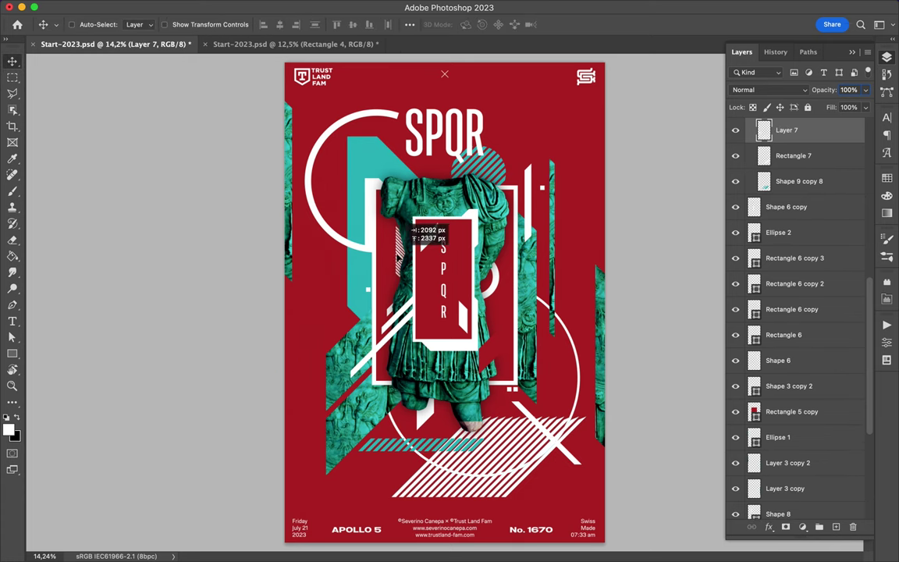
key("ctrl+j")
left_click_drag(388, 443, 521, 443)
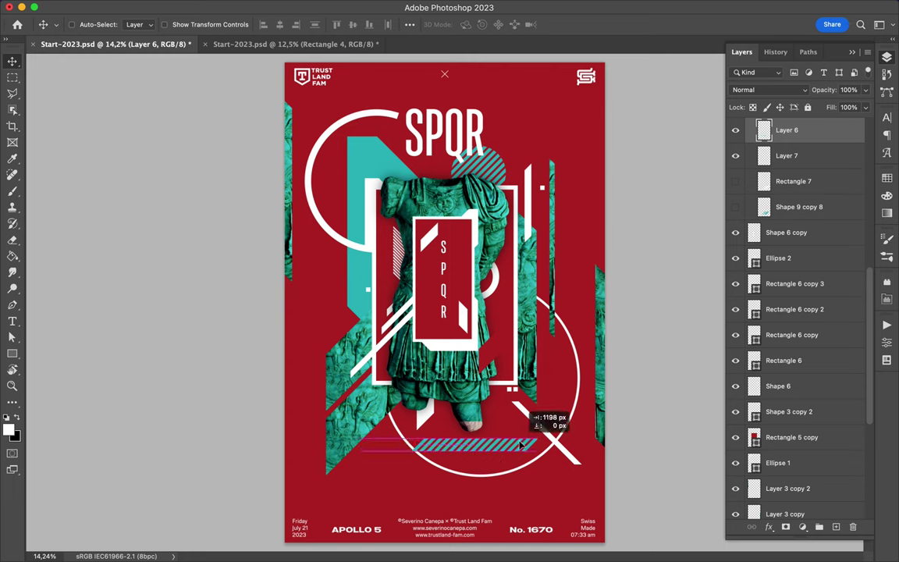
- Duplicate the white vertical bar to the right, reposition the pair, and save the poster
left_click(531, 234, "super")
left_click_drag(530, 234, 545, 234)
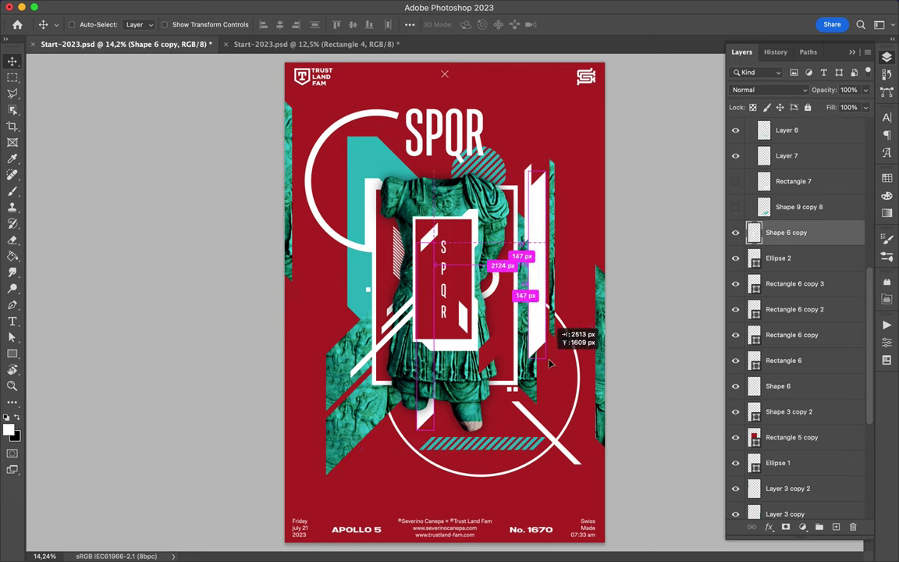
left_click_drag(761, 209, 784, 410)
key("a")
key("ctrl+z")
key("v")
key("ctrl+shift+z")
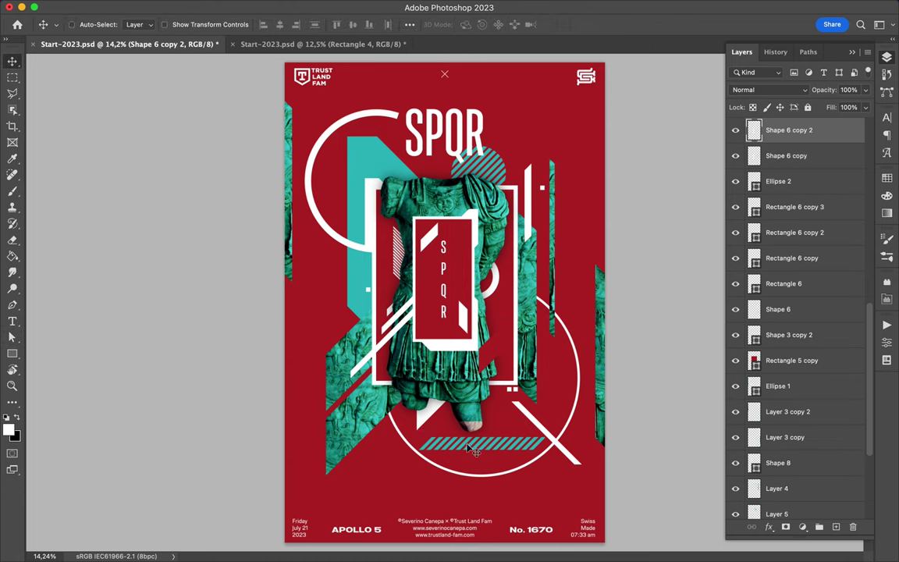
left_click_drag(419, 430, 413, 437)
key("ctrl+s")
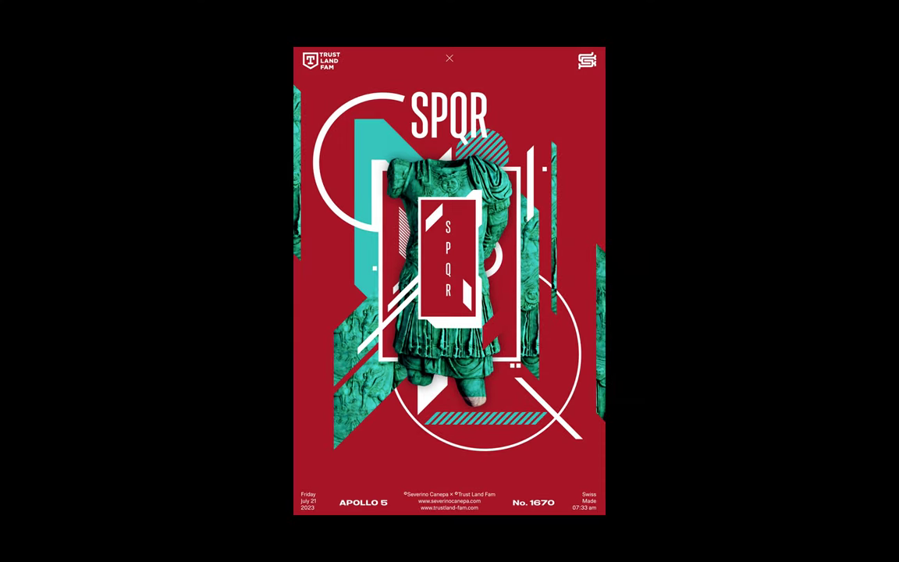